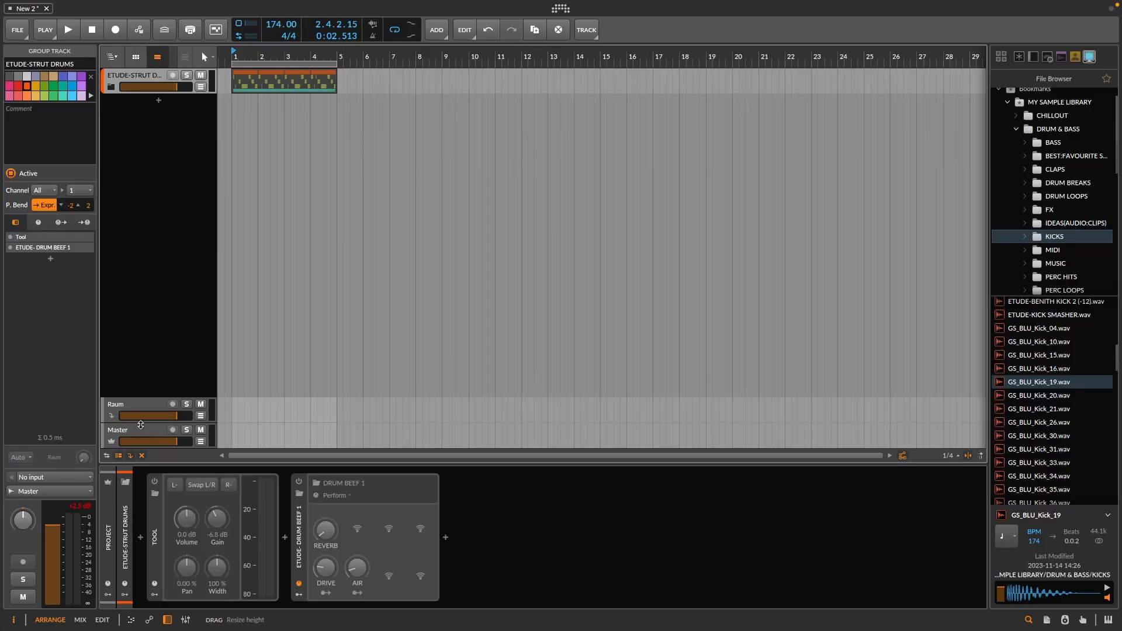
# Stop playback and examine the drum group's spectrogram in the enlarged VISION 4X analyser on the Master track
pyautogui.click(141, 425)
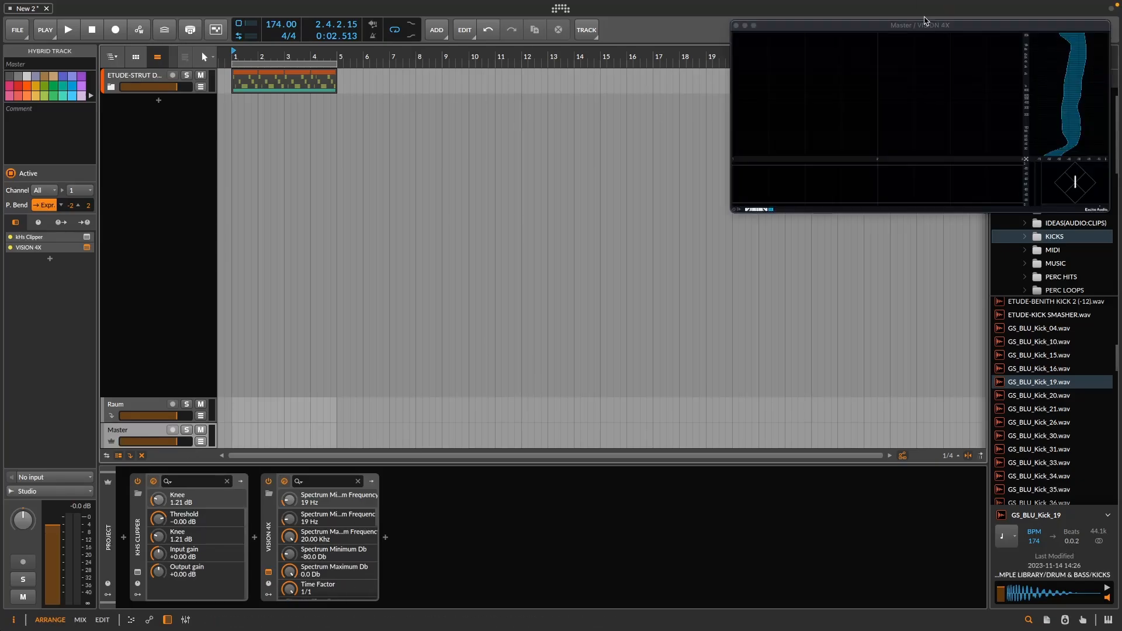
pyautogui.doubleClick(925, 24)
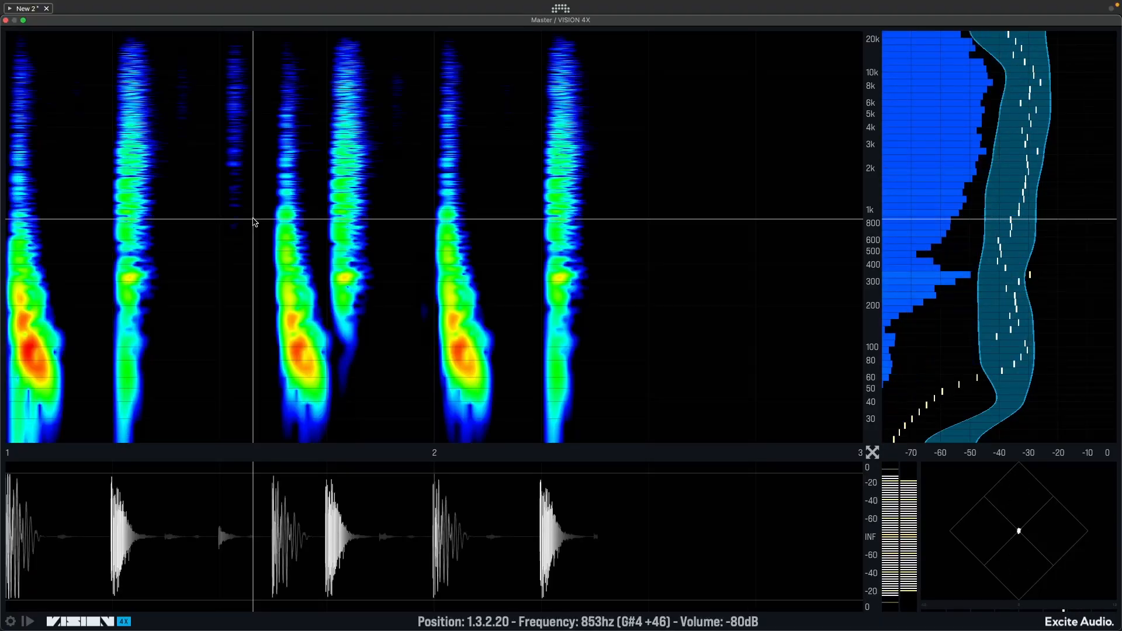
pyautogui.press('space')
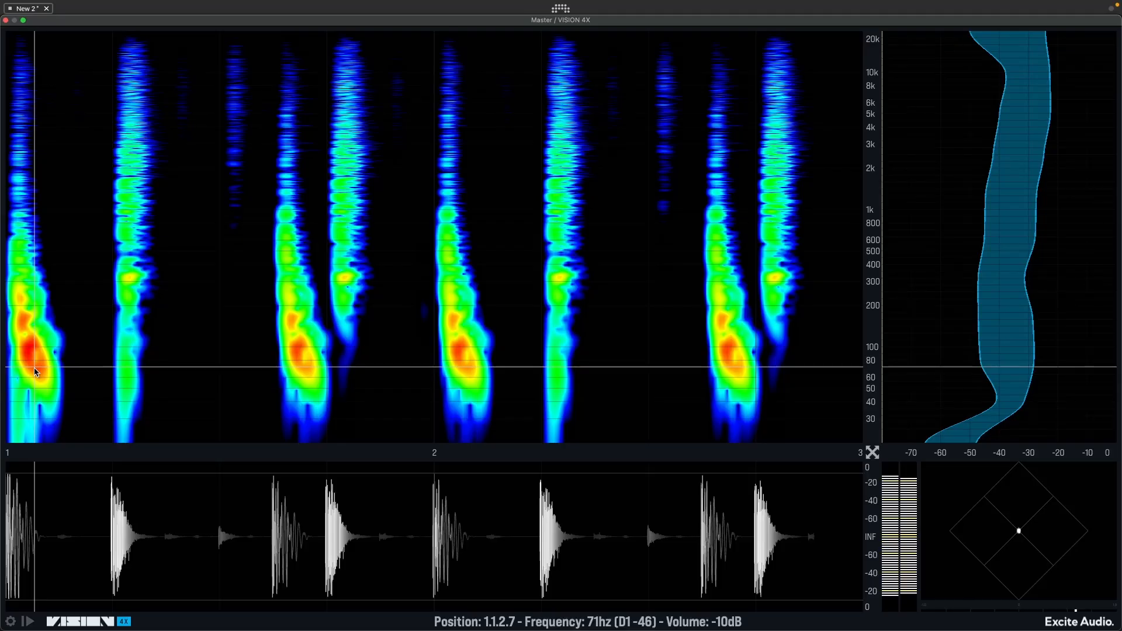
pyautogui.click(22, 20)
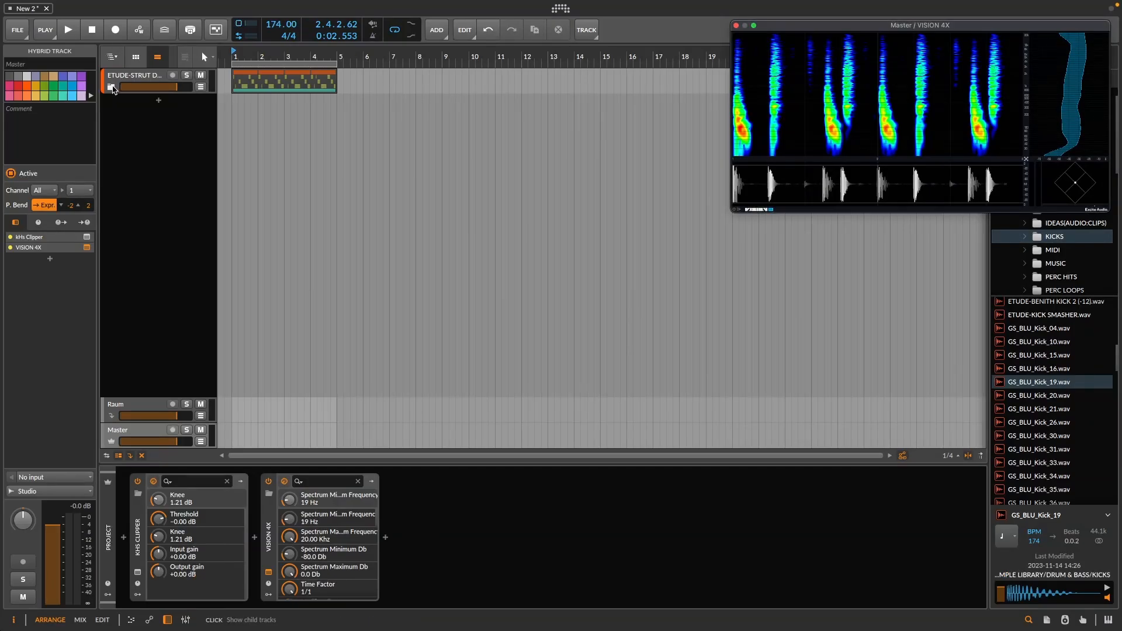
# Expand the ETUDE-STRUT DRUMS group and enable EQ+ on the uppermost DR1_174_Drum_Loop_10 track
pyautogui.click(111, 86)
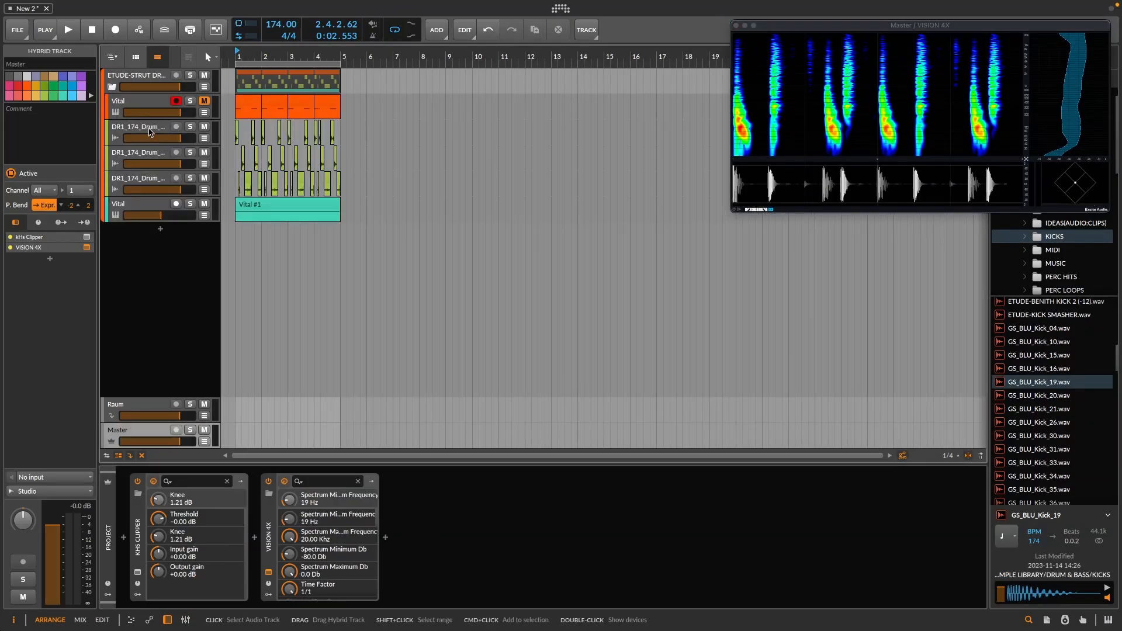
pyautogui.click(150, 131)
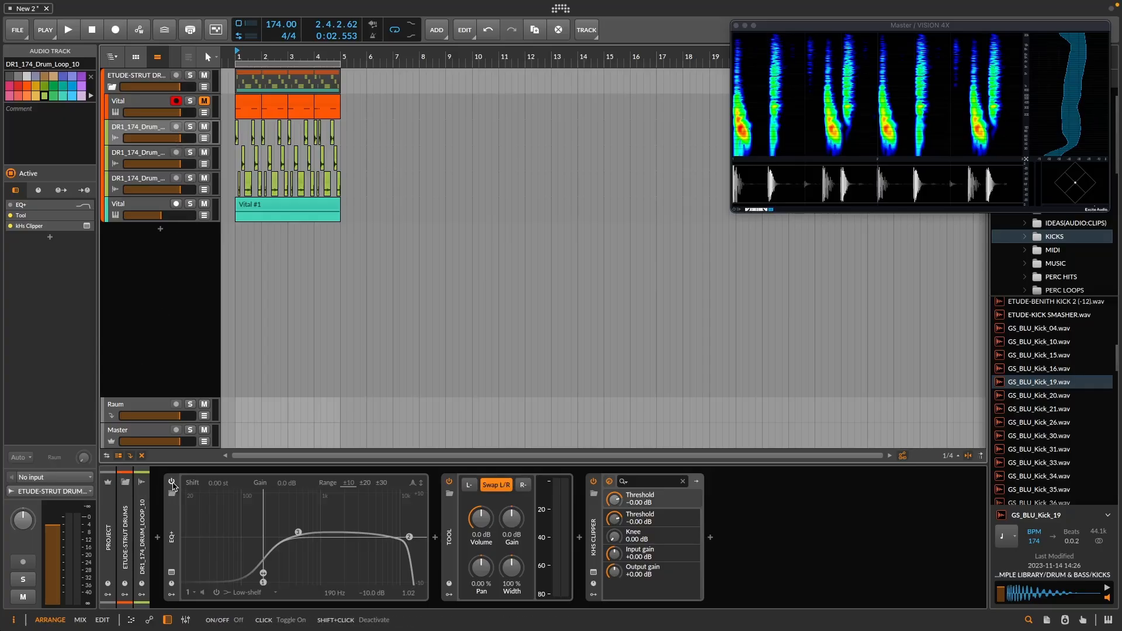
pyautogui.click(172, 484)
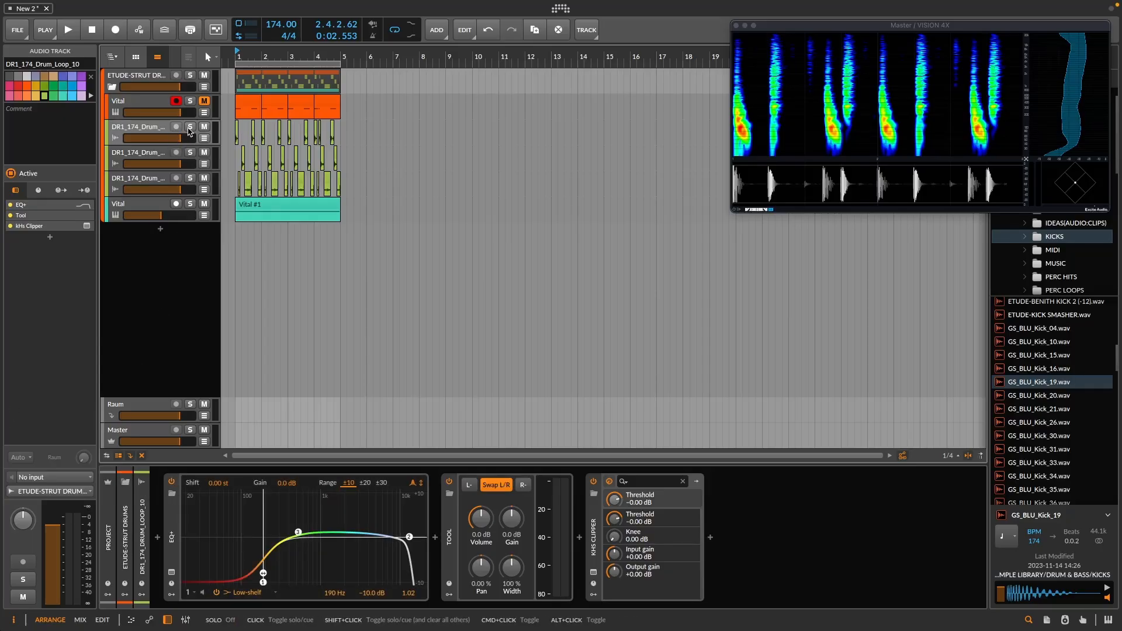
# Audition the uppermost drum loop track in solo with its EQ+ active, and clear the solo after stopping
pyautogui.click(190, 127)
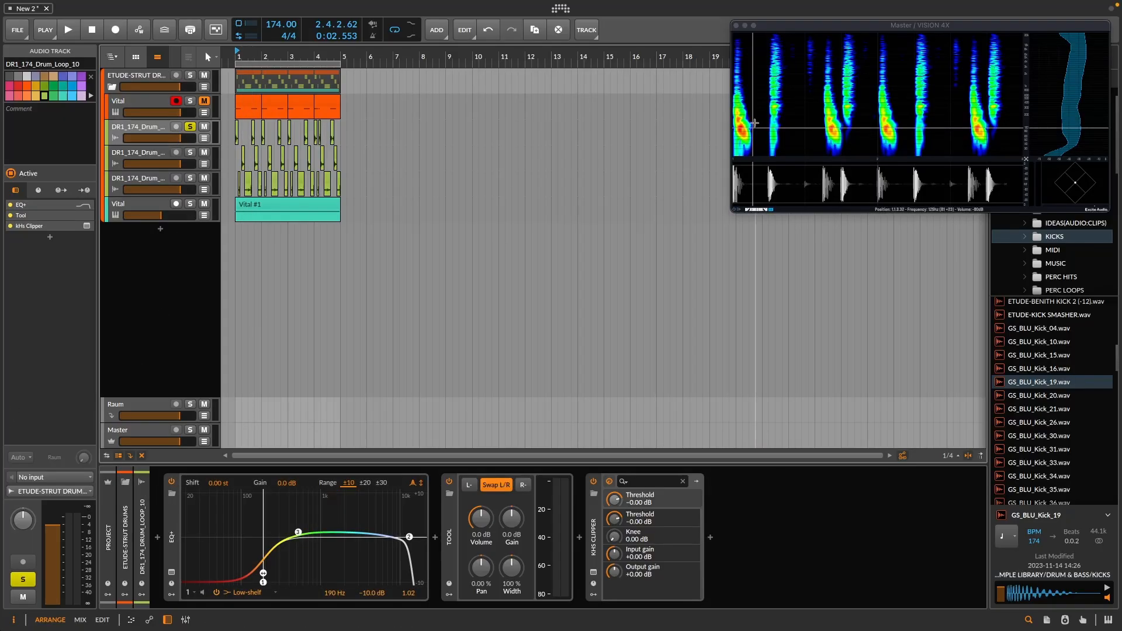
pyautogui.press('space')
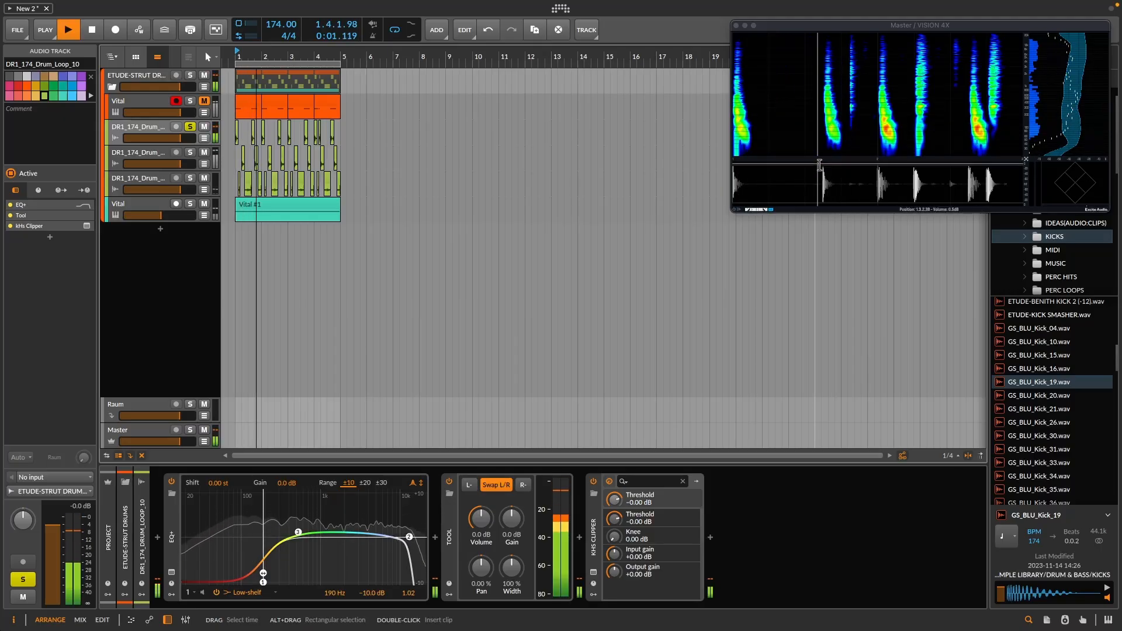
pyautogui.press('space')
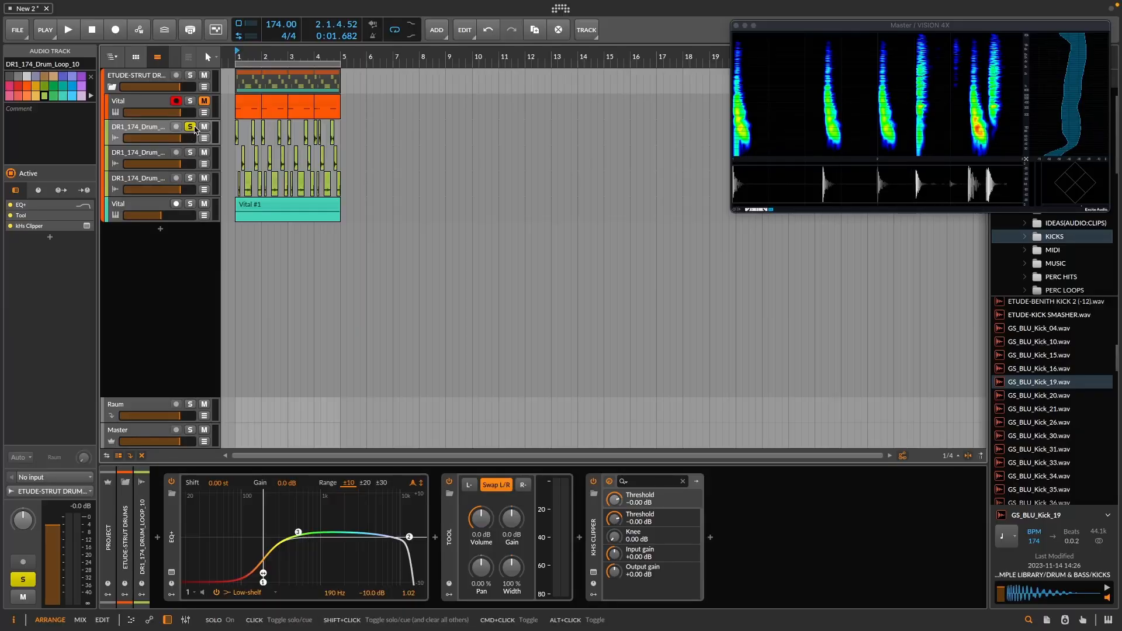
pyautogui.click(193, 128)
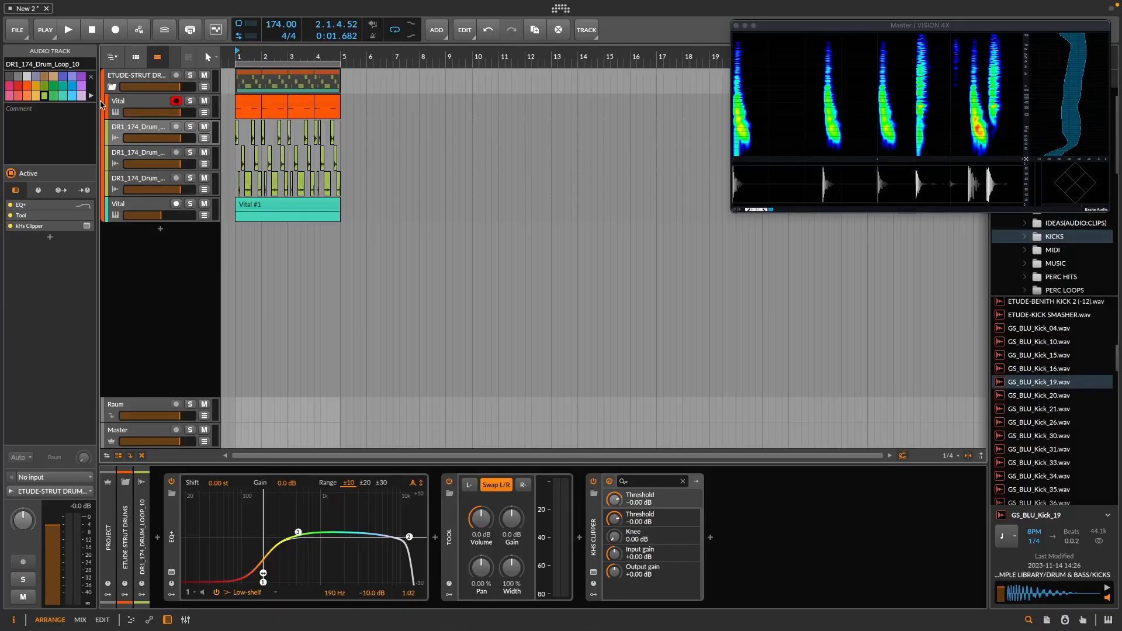
# Unmute the upper Vital track, open its synth, and load the Basic Shapes wavetable into oscillators 1 and 2
pyautogui.click(144, 107)
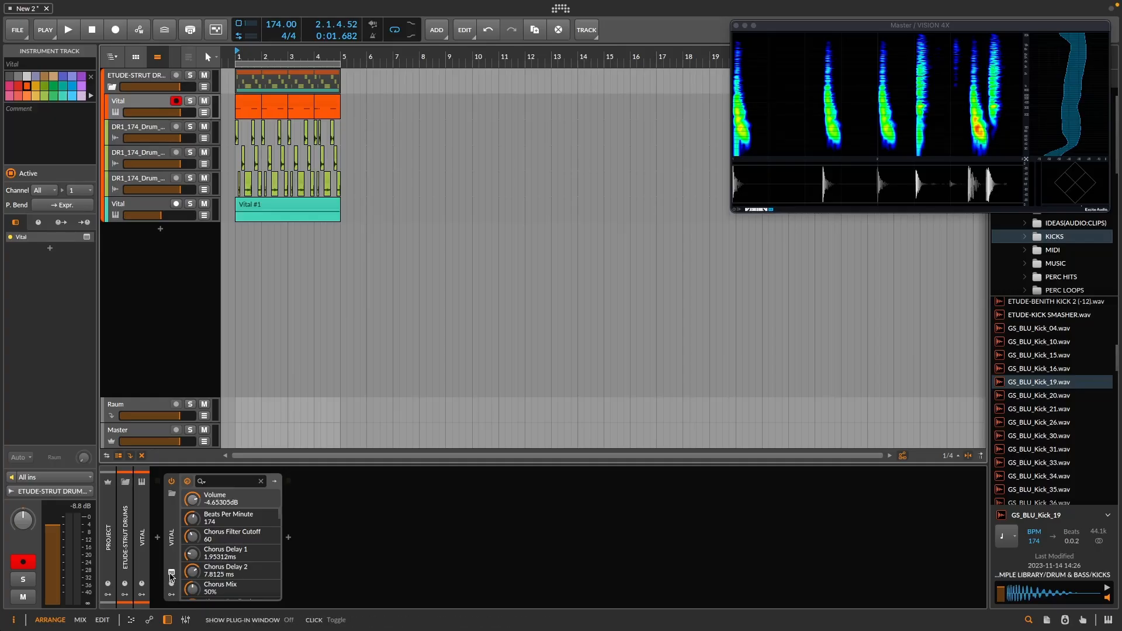
pyautogui.click(171, 572)
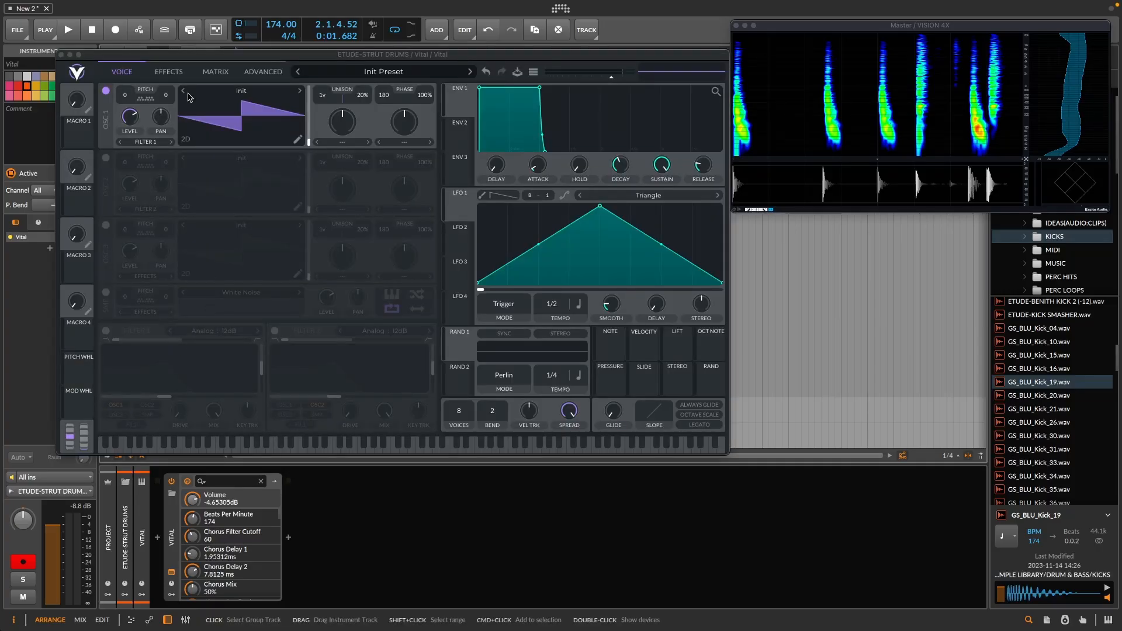
pyautogui.click(253, 92)
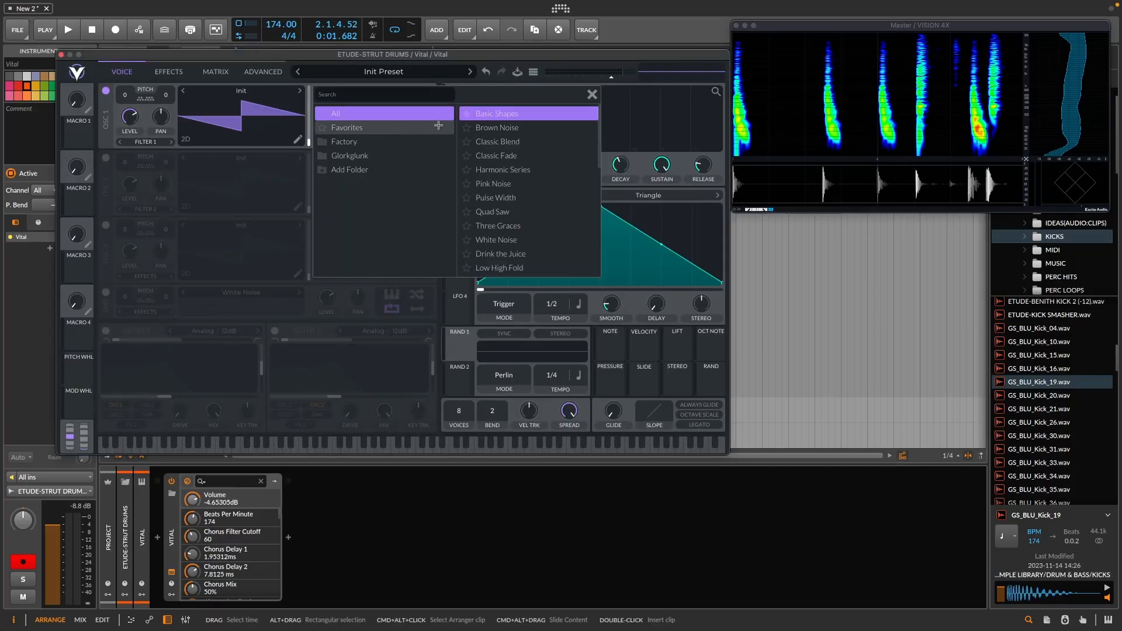
pyautogui.click(497, 114)
pyautogui.click(241, 158)
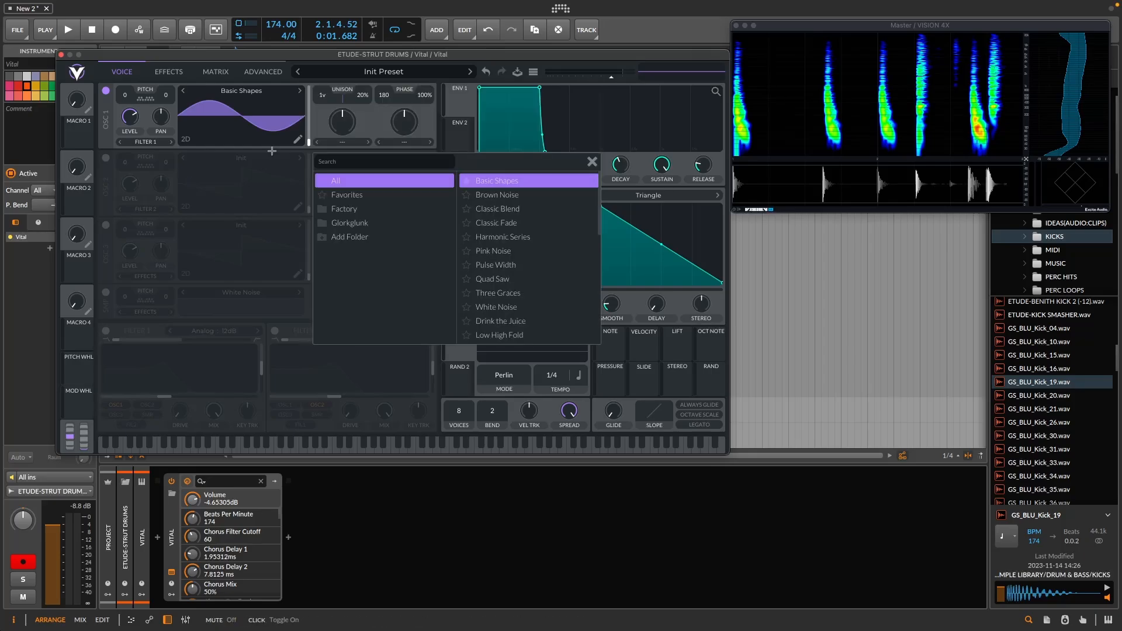
pyautogui.click(505, 185)
pyautogui.click(592, 162)
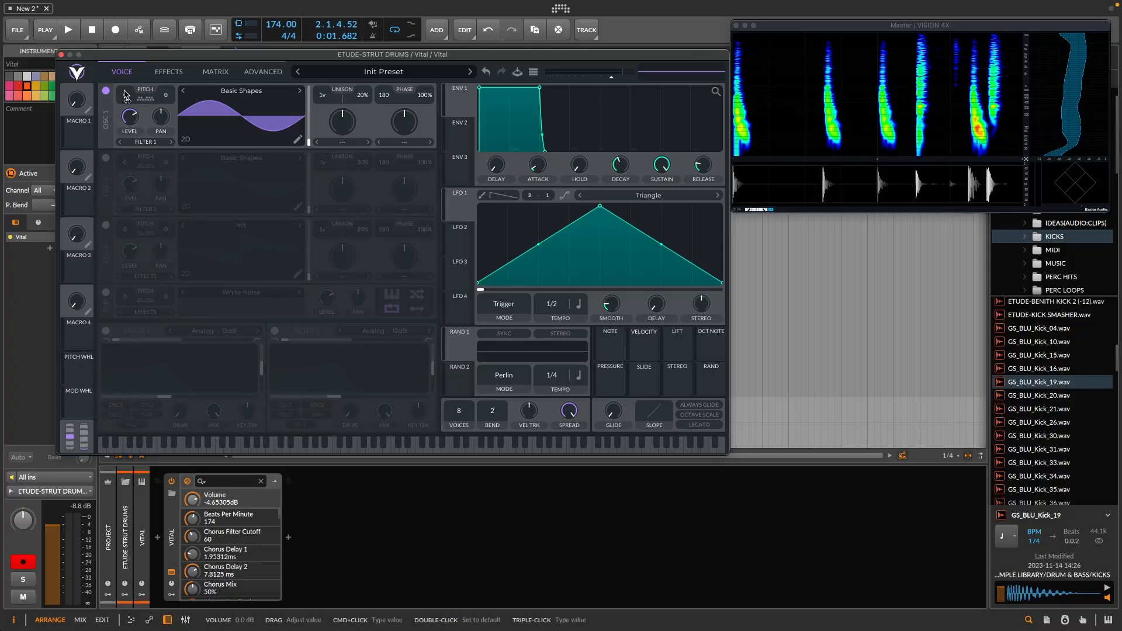
# Set phase randomization to 0% on oscillators 1 and 2, and enable oscillator 2 and the White Noise sampler at level 0
pyautogui.moveTo(424, 94); pyautogui.dragTo(441, 333)
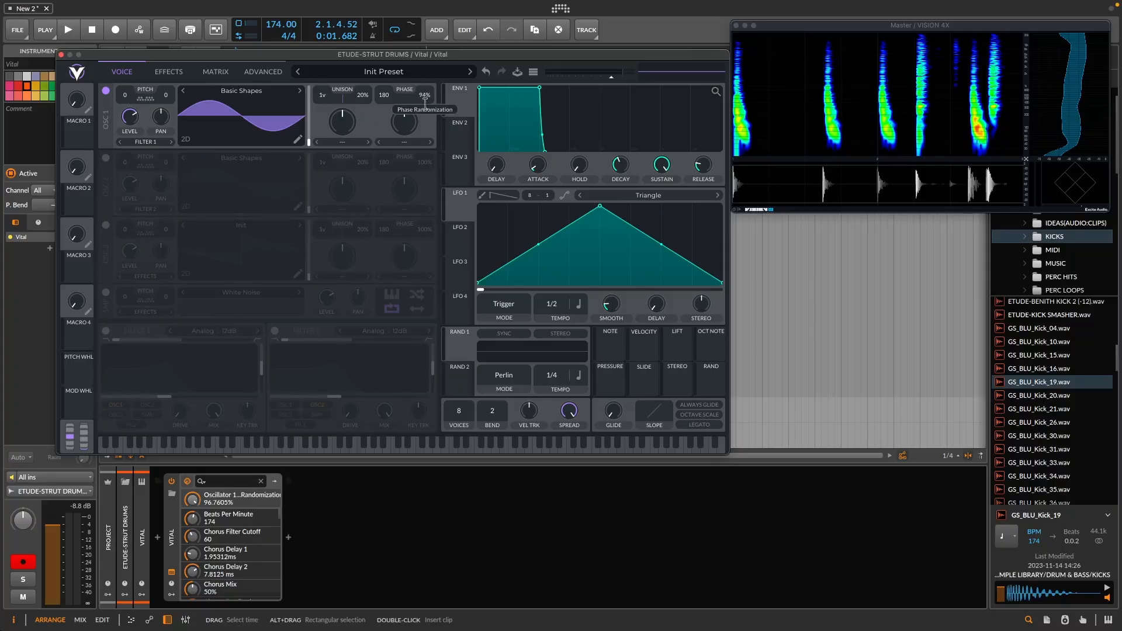
pyautogui.moveTo(428, 163); pyautogui.dragTo(395, 499)
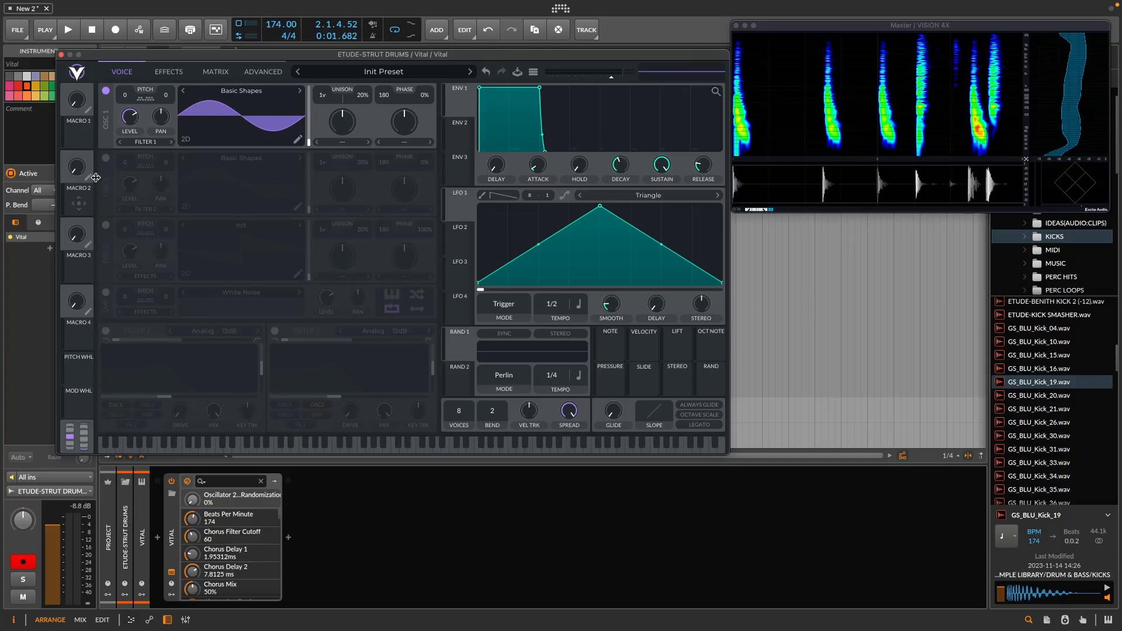
pyautogui.click(106, 159)
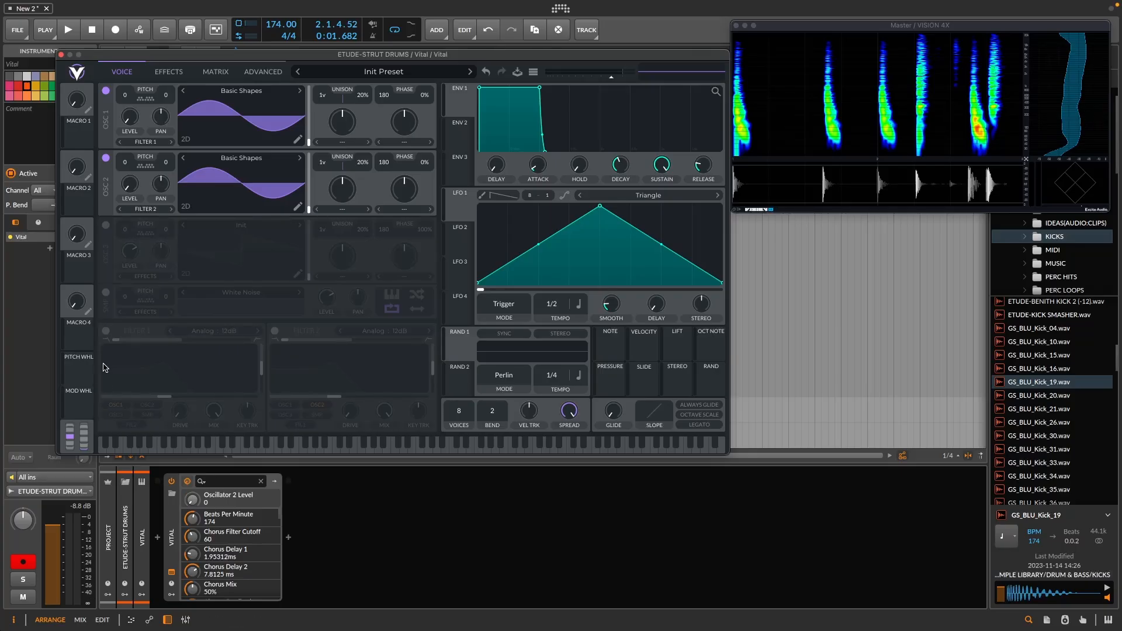
pyautogui.click(107, 292)
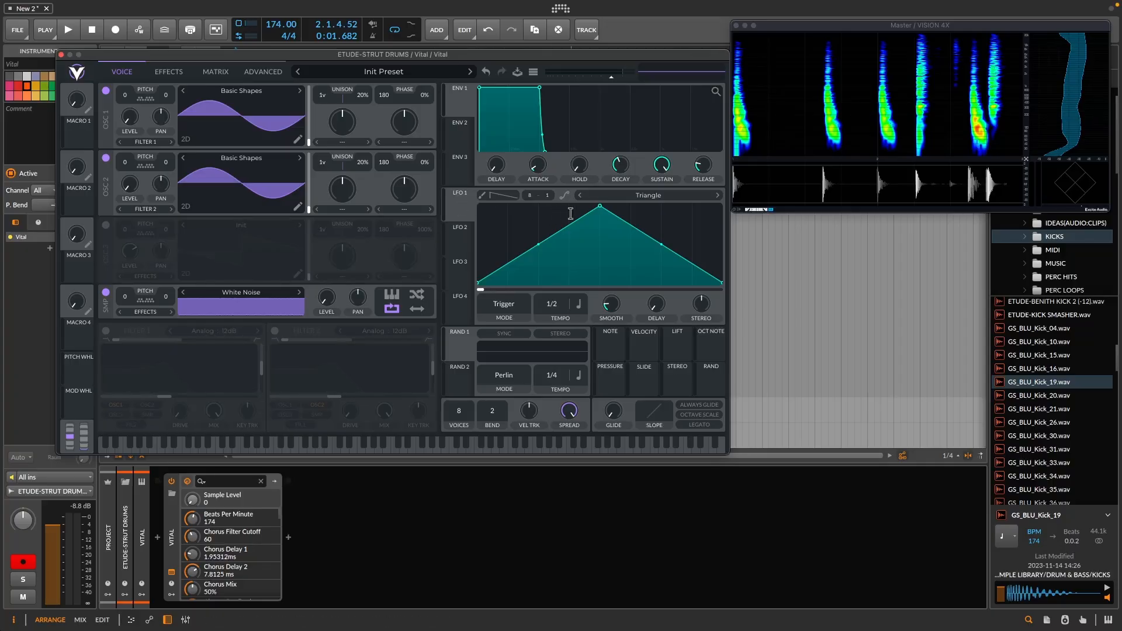
# Reshape LFO 1 from a triangle into a steep curved decay that starts at full level and falls to zero
pyautogui.moveTo(599, 206); pyautogui.dragTo(478, 205)
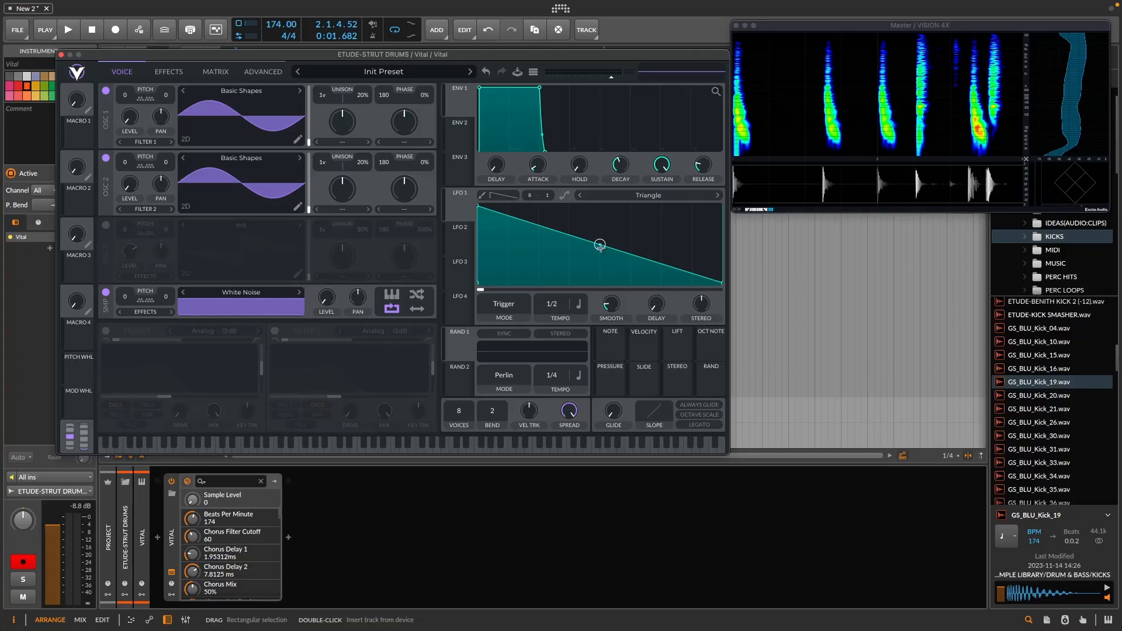
pyautogui.moveTo(599, 245); pyautogui.dragTo(563, 356)
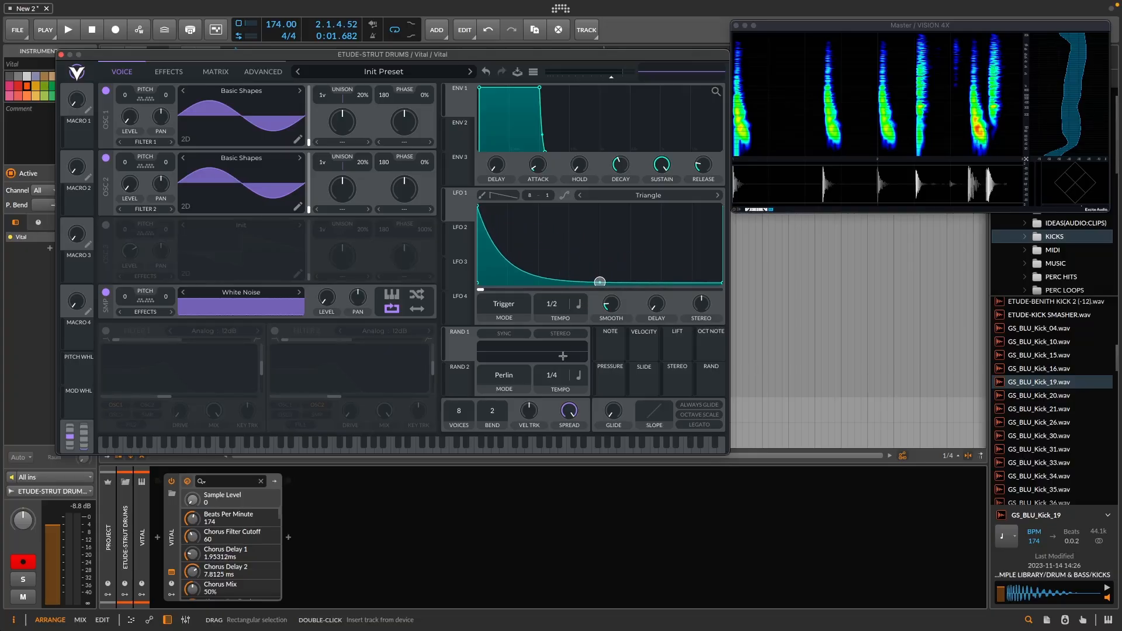
pyautogui.moveTo(554, 404); pyautogui.dragTo(569, 283)
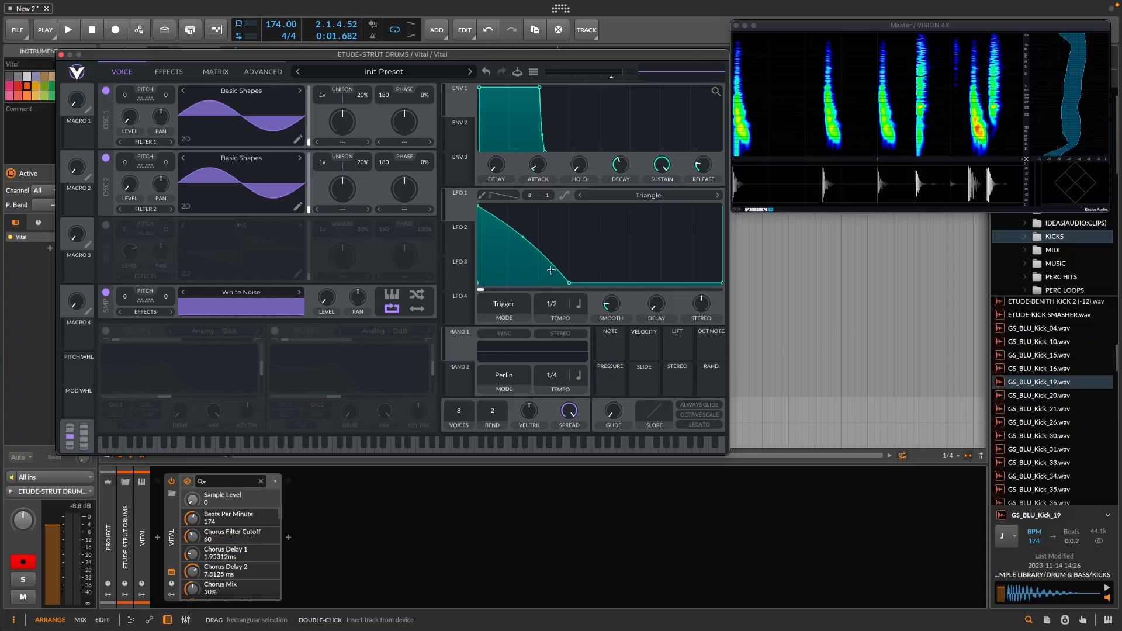
pyautogui.moveTo(524, 237); pyautogui.dragTo(496, 344)
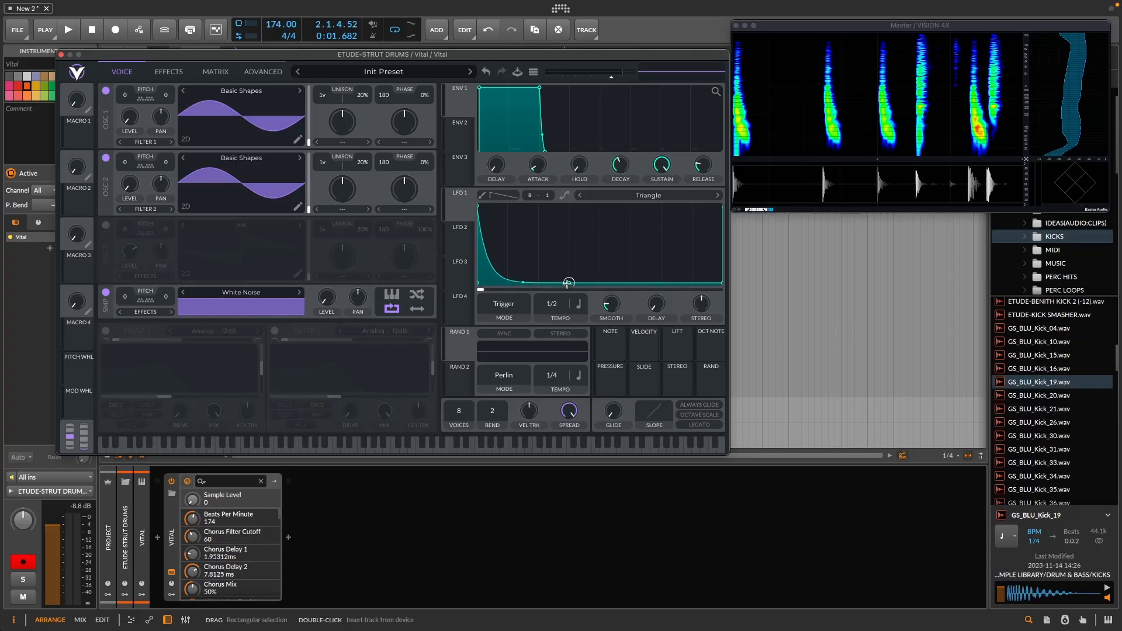
pyautogui.moveTo(568, 283); pyautogui.dragTo(651, 300)
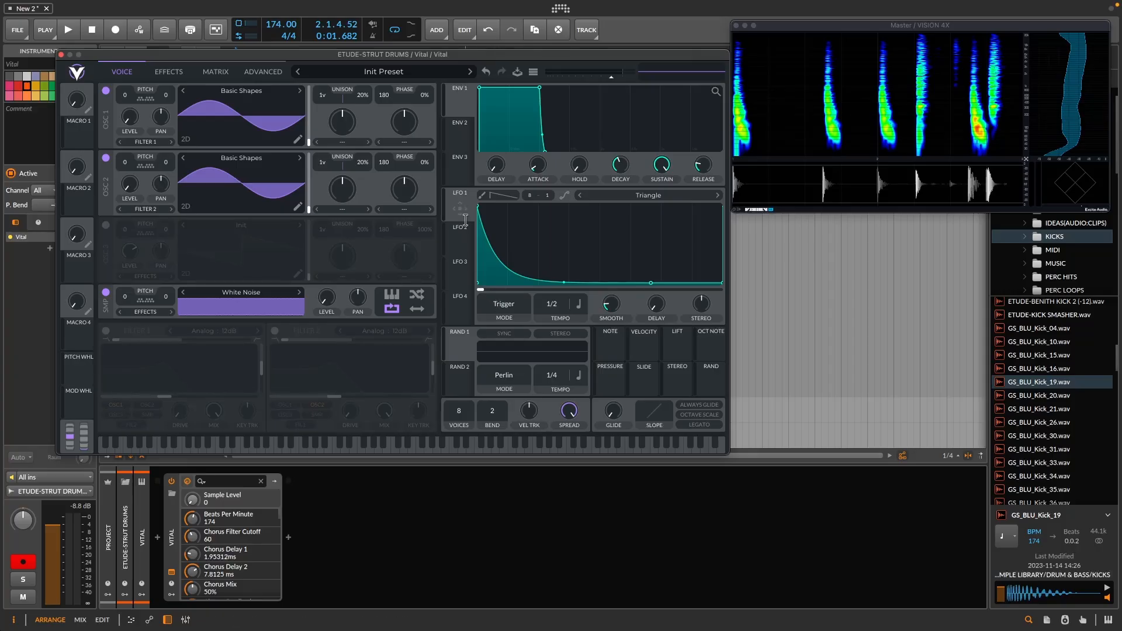
# Assign LFO 1 to oscillator 1's level and set the LFO mode to Envelope
pyautogui.moveTo(460, 209); pyautogui.dragTo(125, 129)
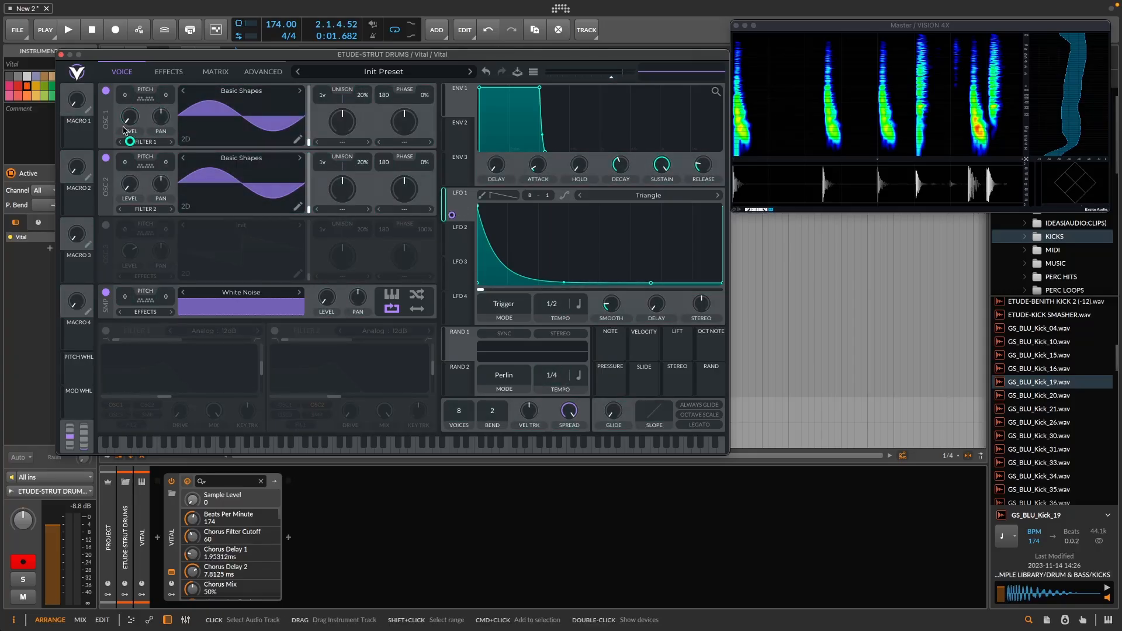
pyautogui.click(504, 304)
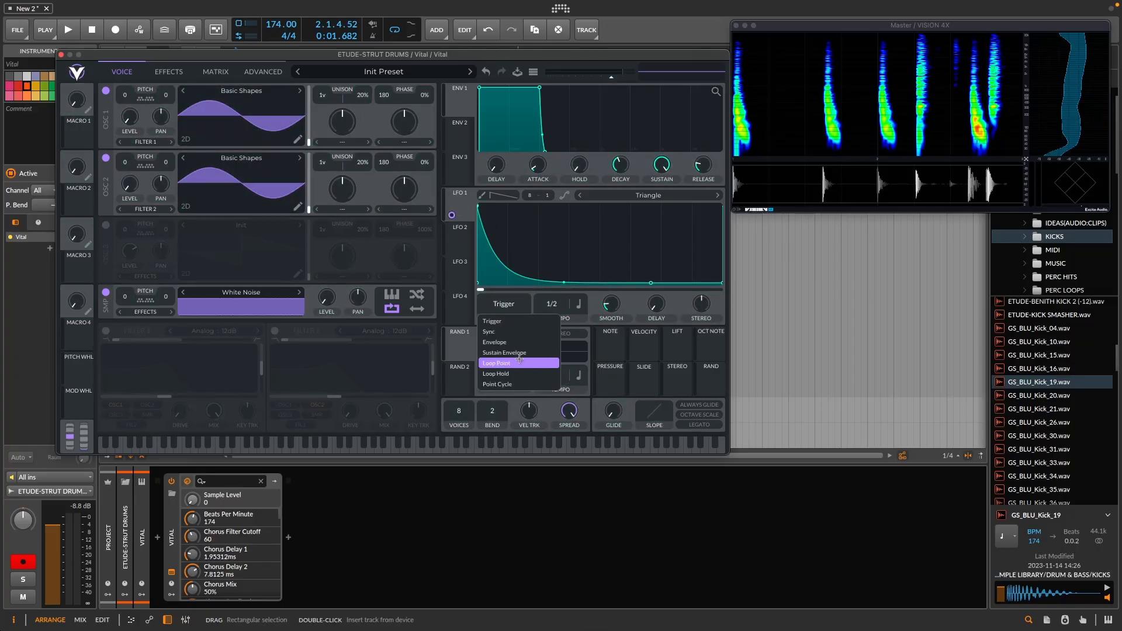
pyautogui.click(532, 347)
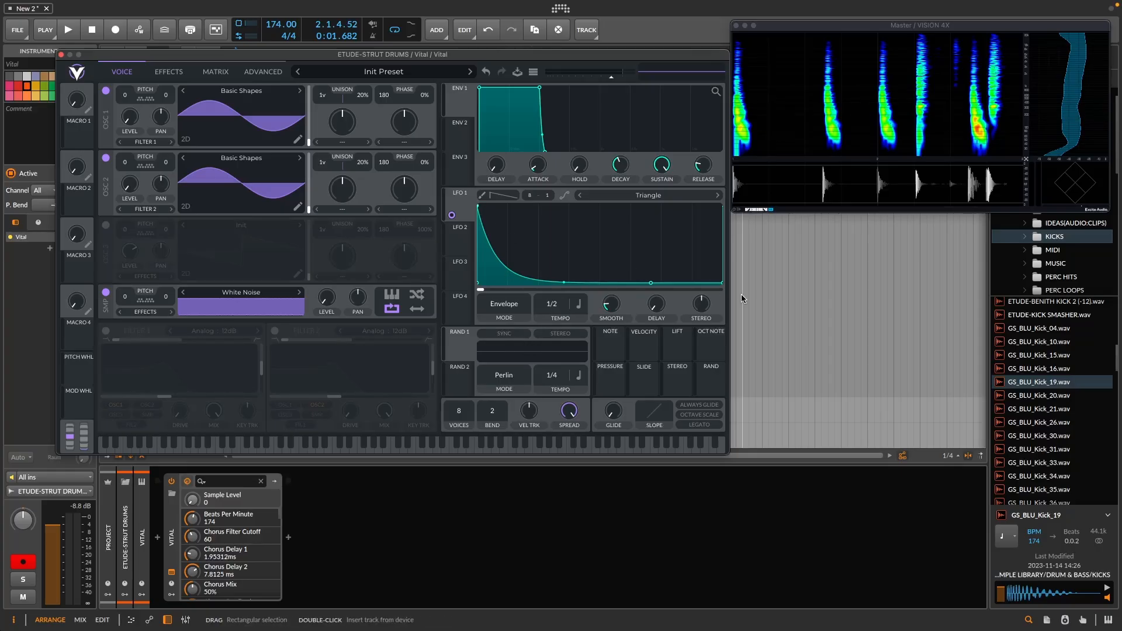
# Shorten LFO 1's decay to about a quarter of its cycle and assign it to the White Noise level at about 0.48
pyautogui.moveTo(650, 283); pyautogui.dragTo(538, 283)
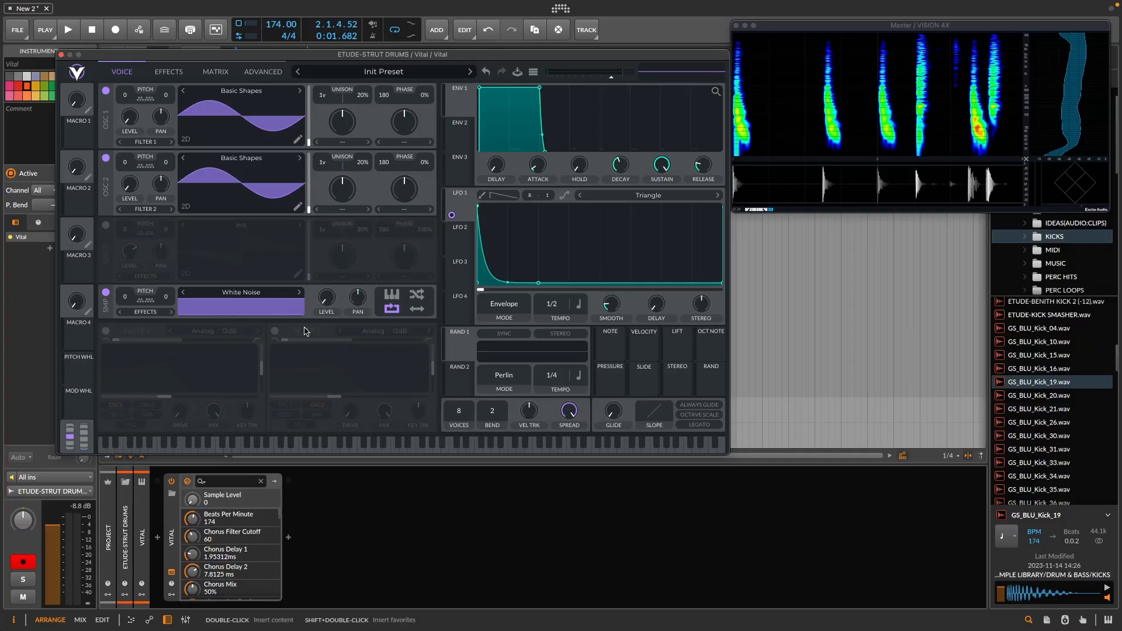
pyautogui.moveTo(451, 215); pyautogui.dragTo(328, 319)
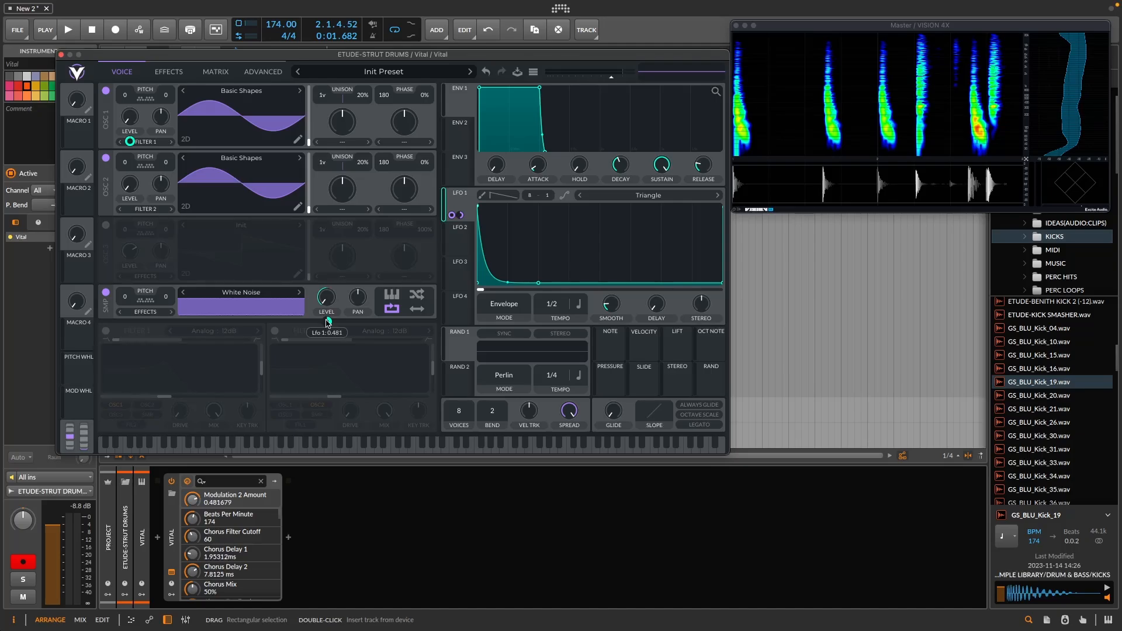
# Audition notes in Vital while trying a longer LFO 1 decay, returning the curve to its short length
pyautogui.click(349, 444)
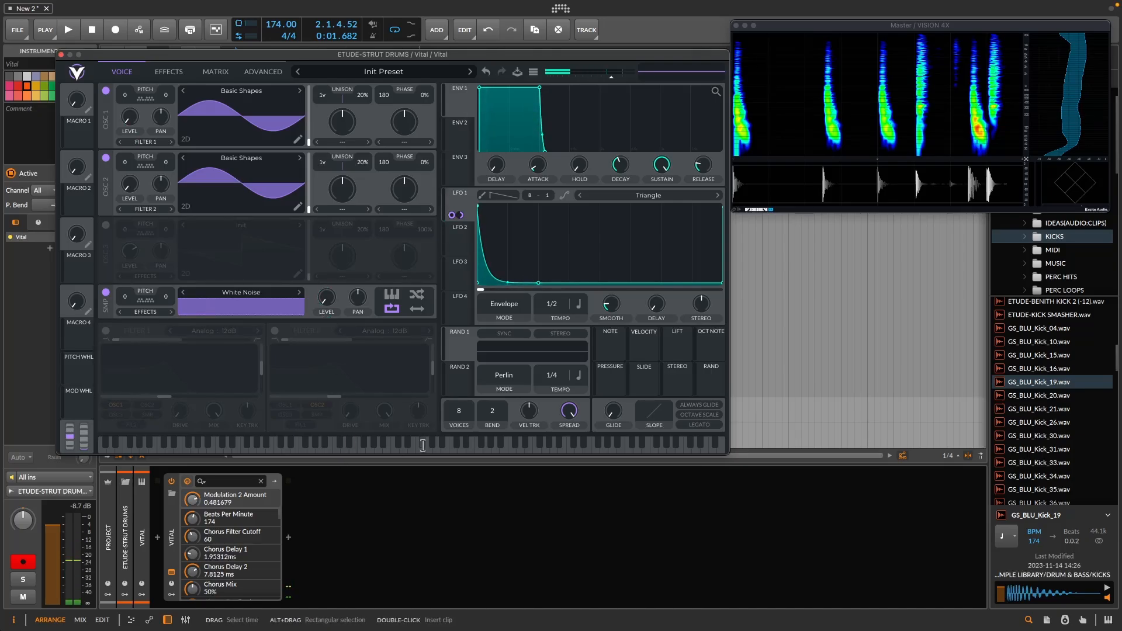
pyautogui.click(422, 445)
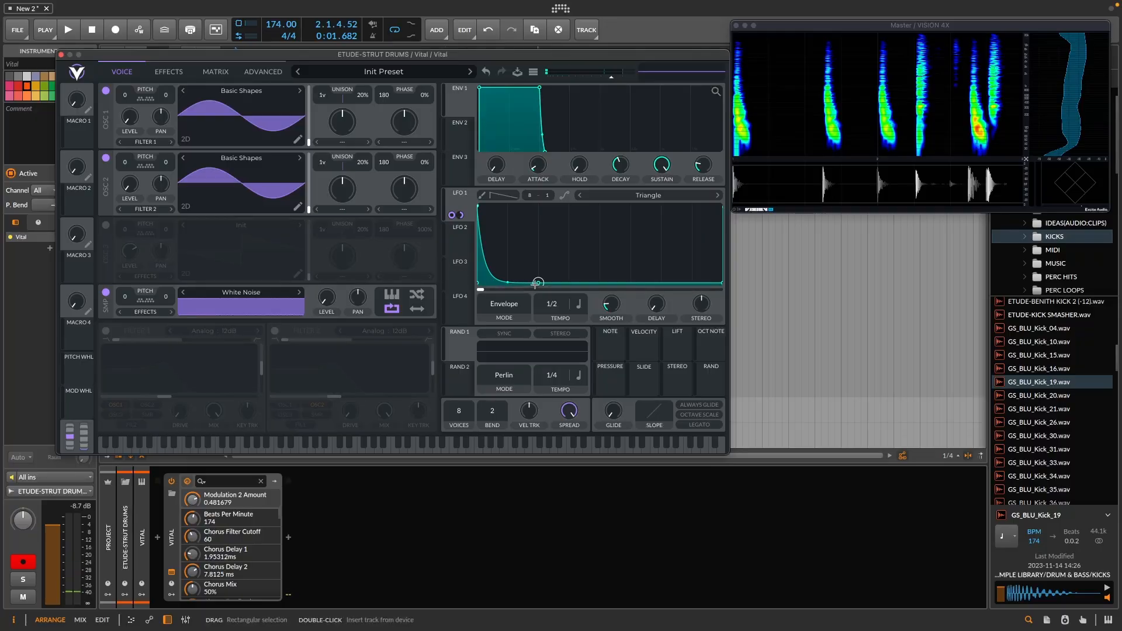
pyautogui.moveTo(539, 282); pyautogui.dragTo(562, 283)
pyautogui.click(430, 452)
pyautogui.moveTo(568, 283); pyautogui.dragTo(548, 283)
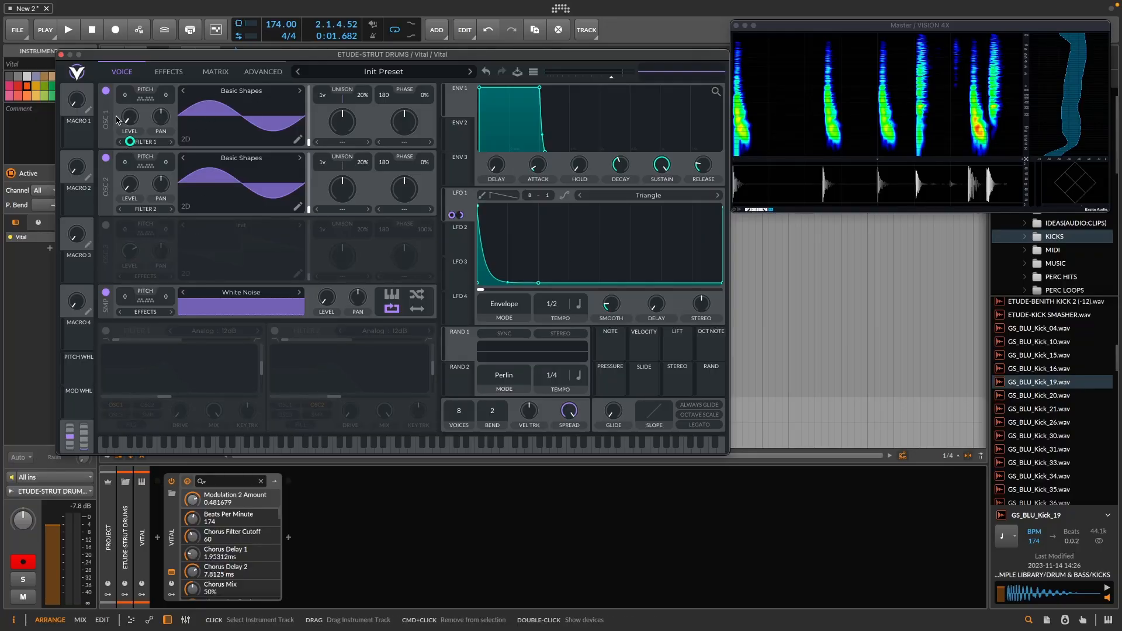
# Reshape LFO 2 from a triangle into an inward-curving decay from full level, with tempo 1/16 and Envelope mode
pyautogui.click(458, 230)
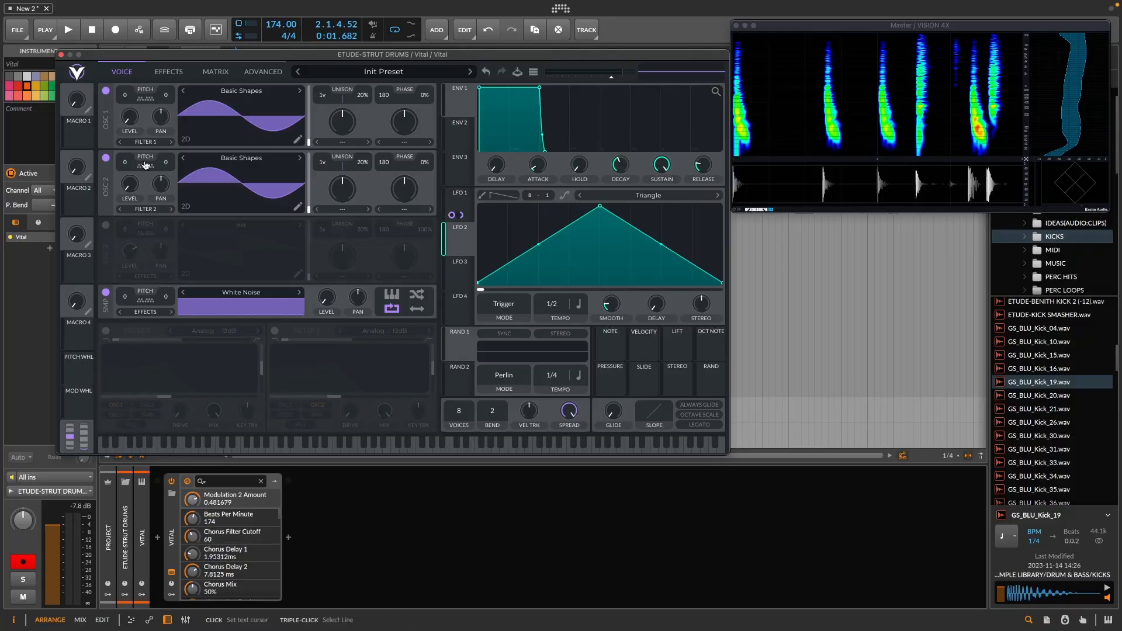
pyautogui.moveTo(599, 206); pyautogui.dragTo(479, 206)
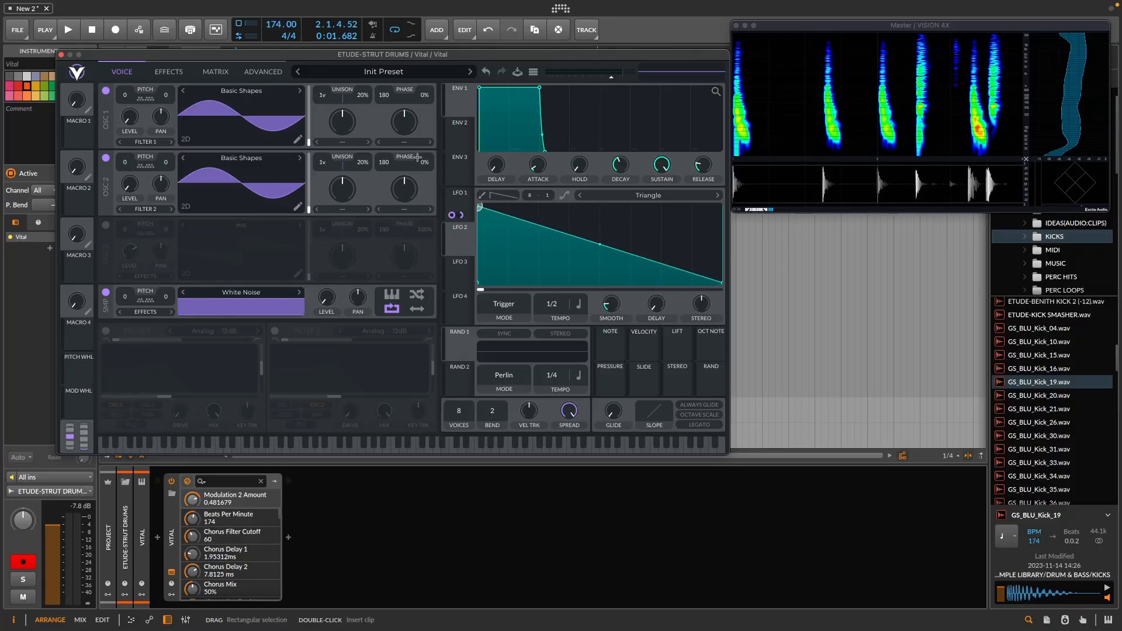
pyautogui.moveTo(603, 248); pyautogui.dragTo(597, 267)
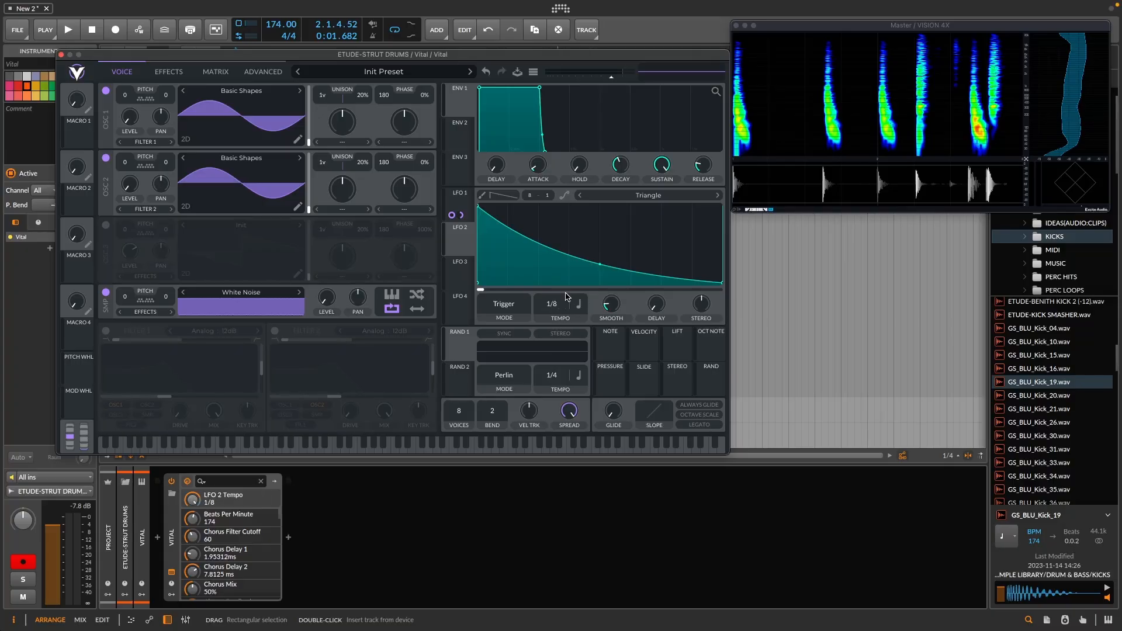
pyautogui.click(520, 310)
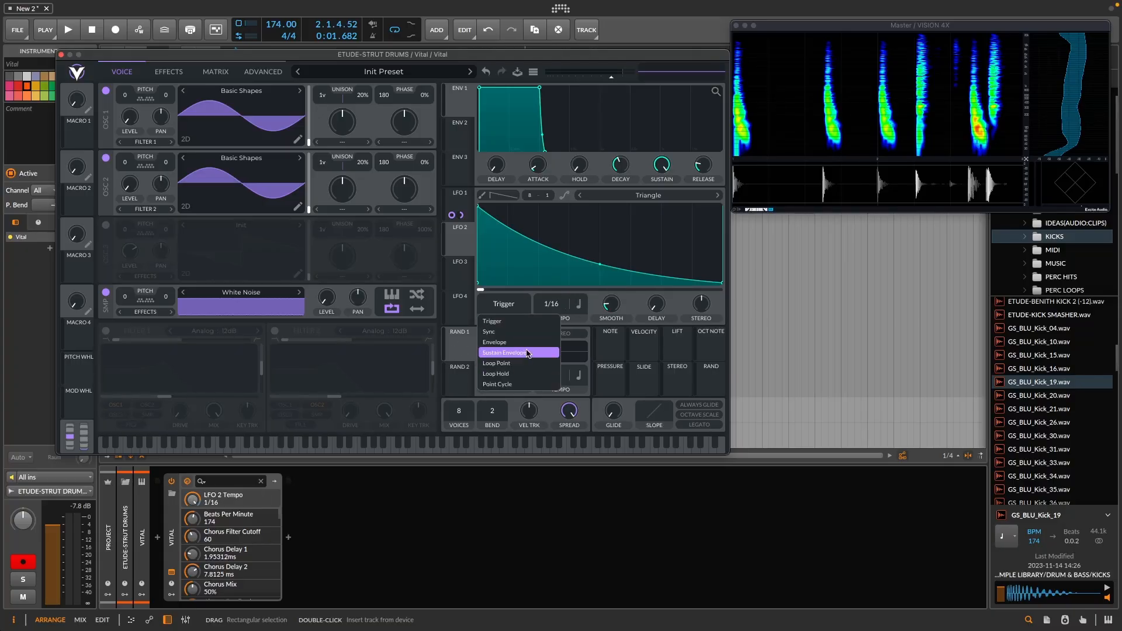
pyautogui.click(522, 339)
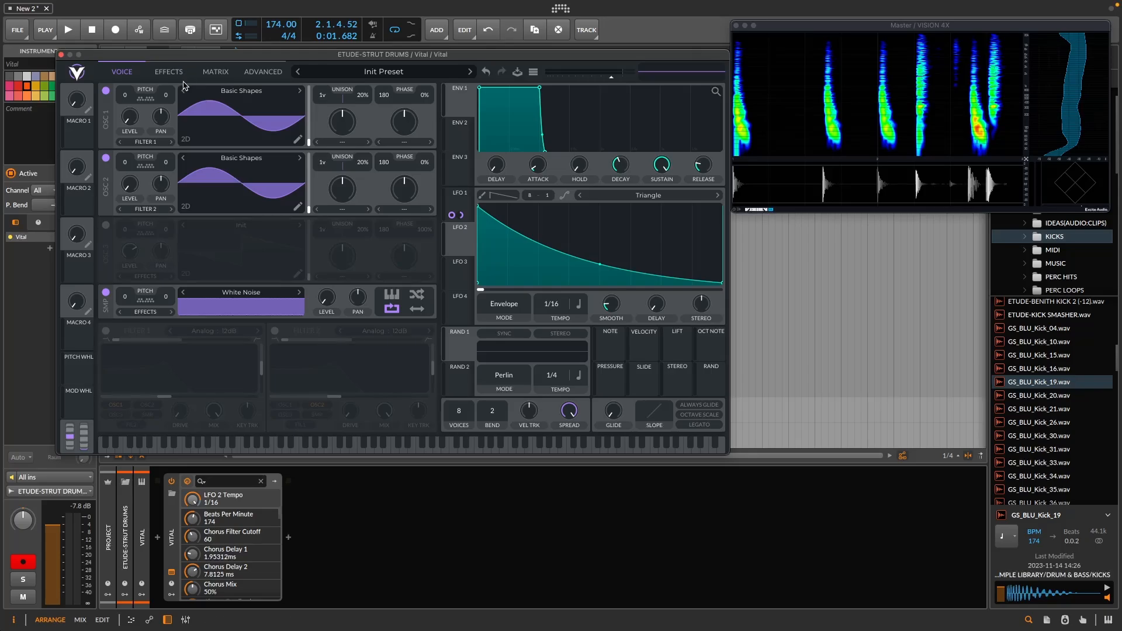
# Add a modulation routing from LFO 2 to Voice Transpose and enter a positive modulation amount for it
pyautogui.click(212, 72)
pyautogui.click(158, 141)
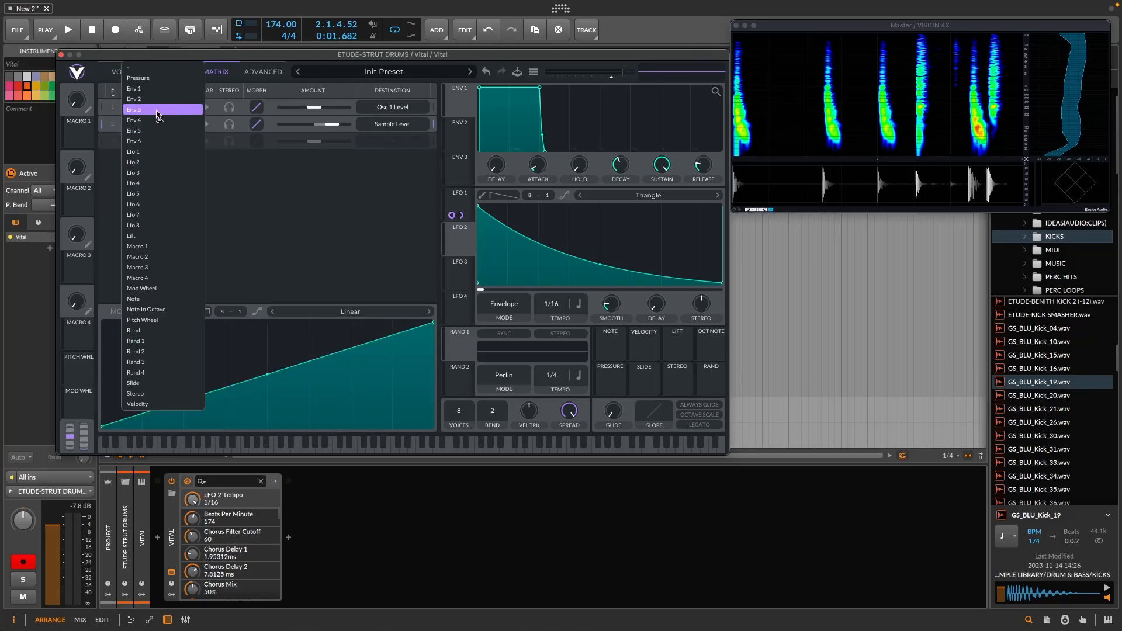
pyautogui.click(133, 162)
pyautogui.click(392, 141)
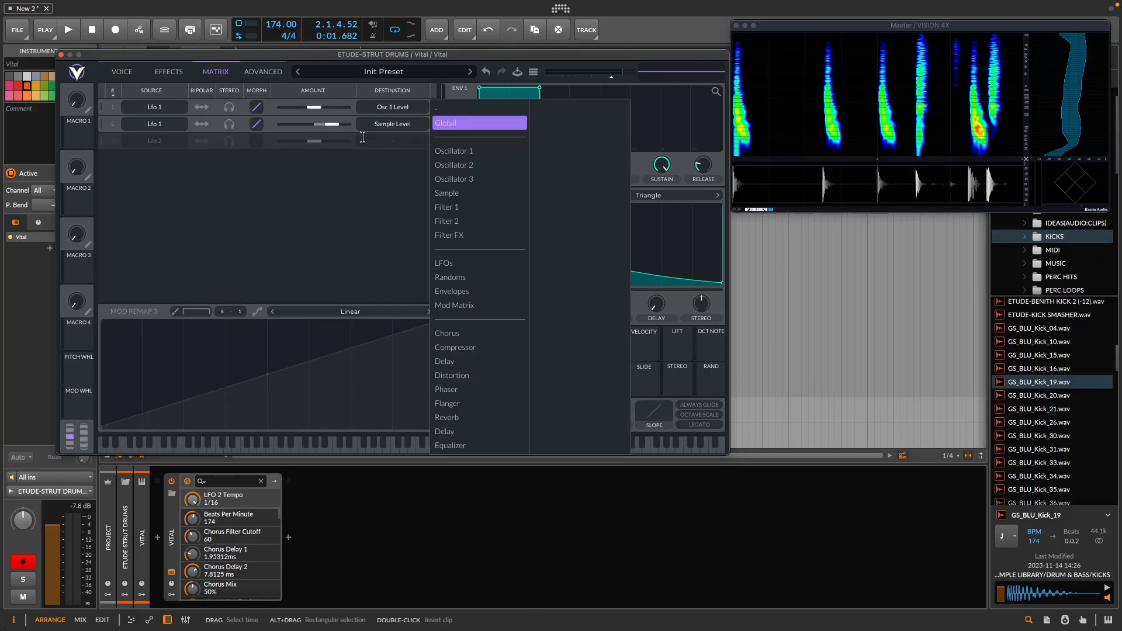
pyautogui.click(561, 277)
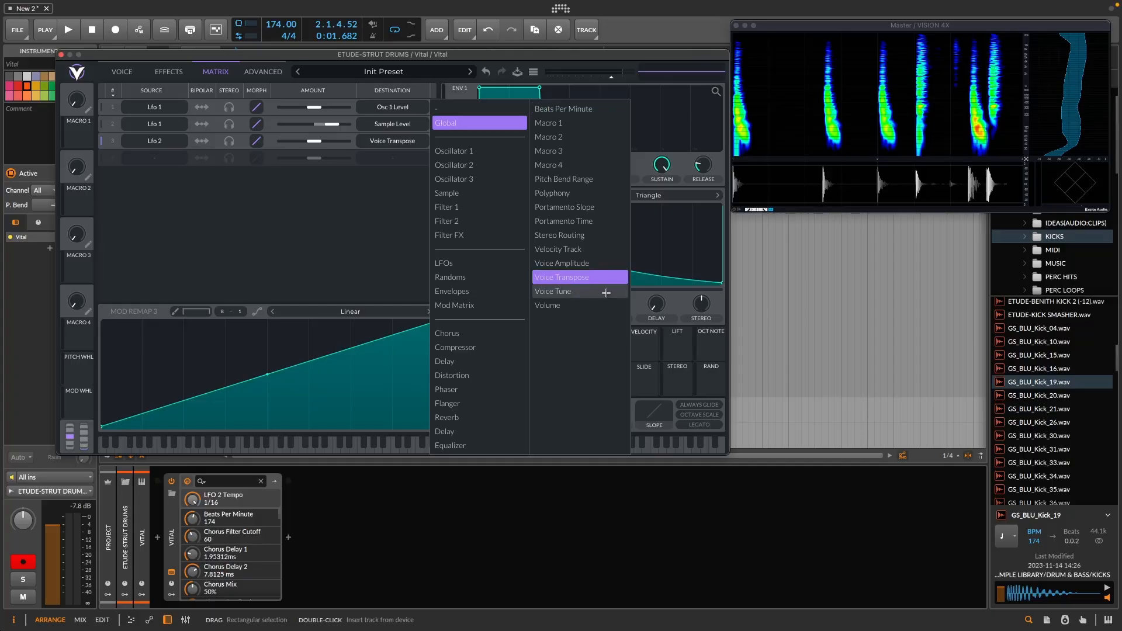
pyautogui.rightClick(313, 142)
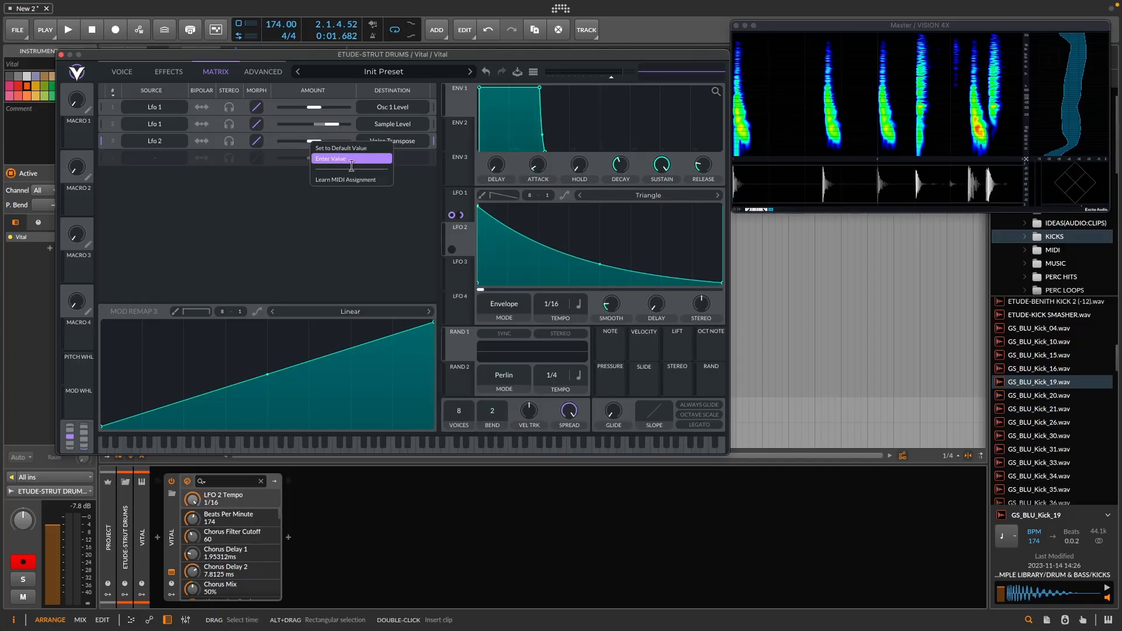
pyautogui.click(357, 159)
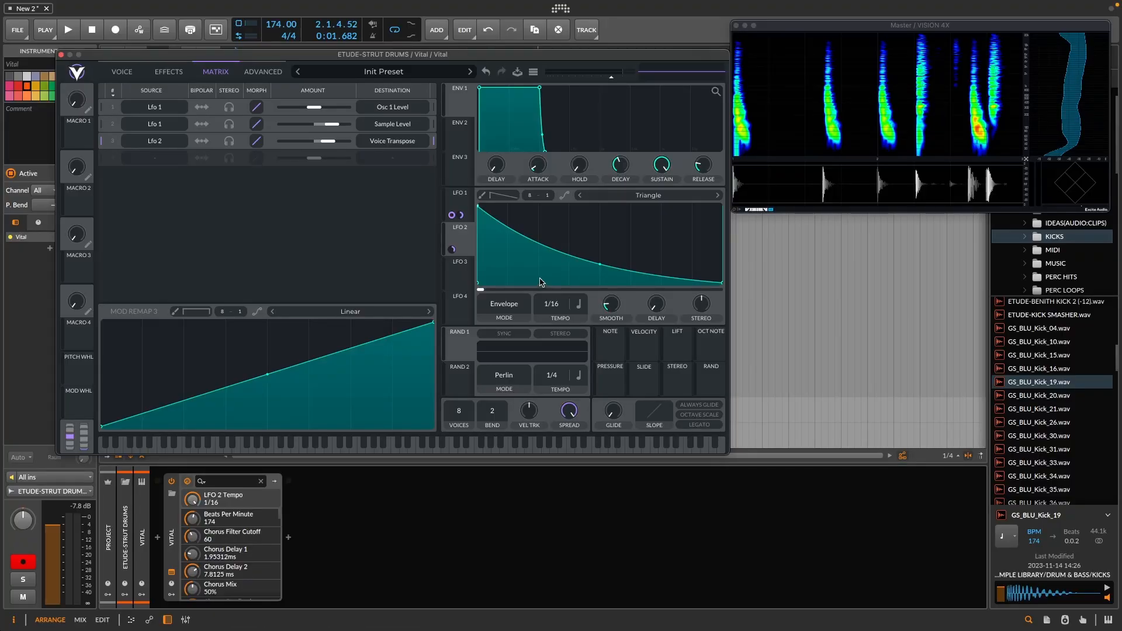
# Reshape LFO 3 from a triangle into an outward-bowed decay starting at full level, with its tempo at 1/8
pyautogui.click(121, 72)
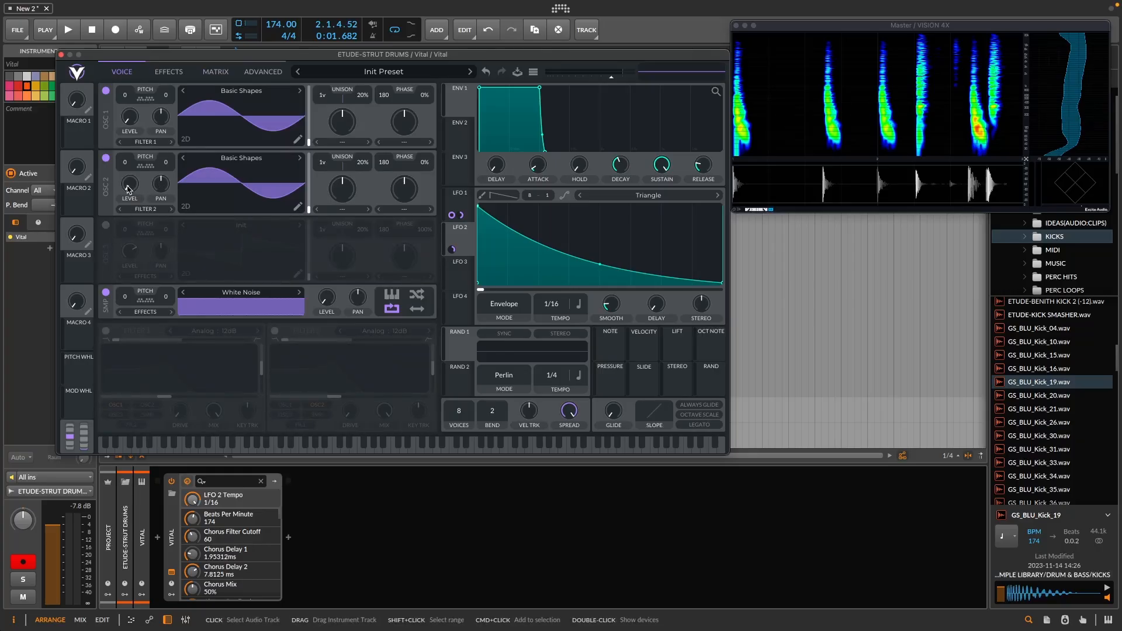
pyautogui.click(461, 270)
pyautogui.moveTo(600, 205); pyautogui.dragTo(478, 206)
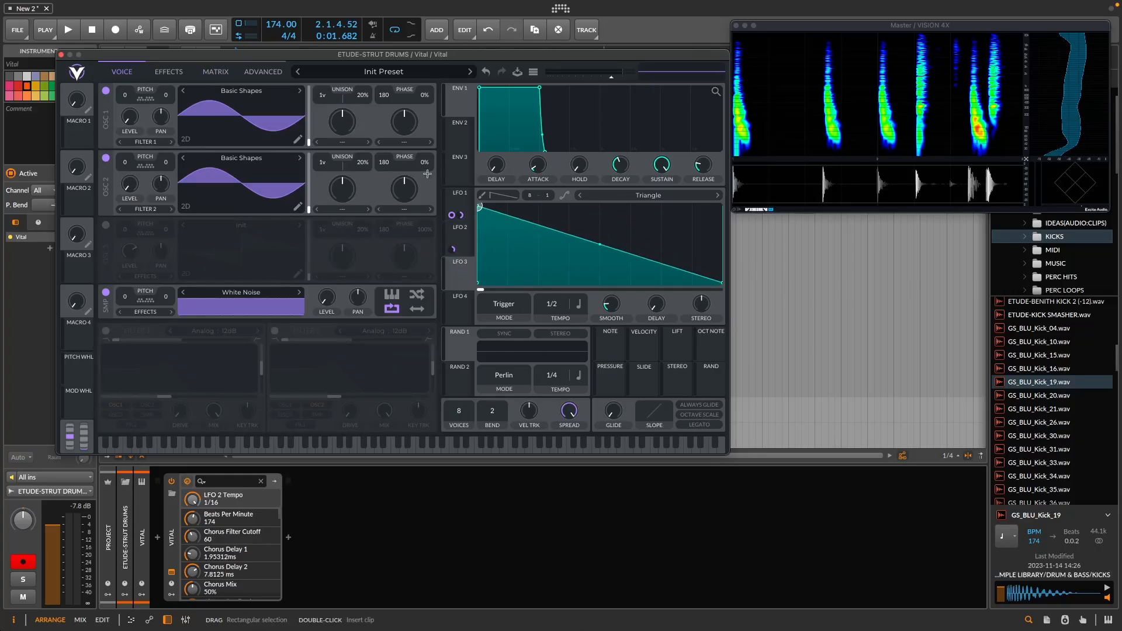
pyautogui.moveTo(600, 244); pyautogui.dragTo(600, 231)
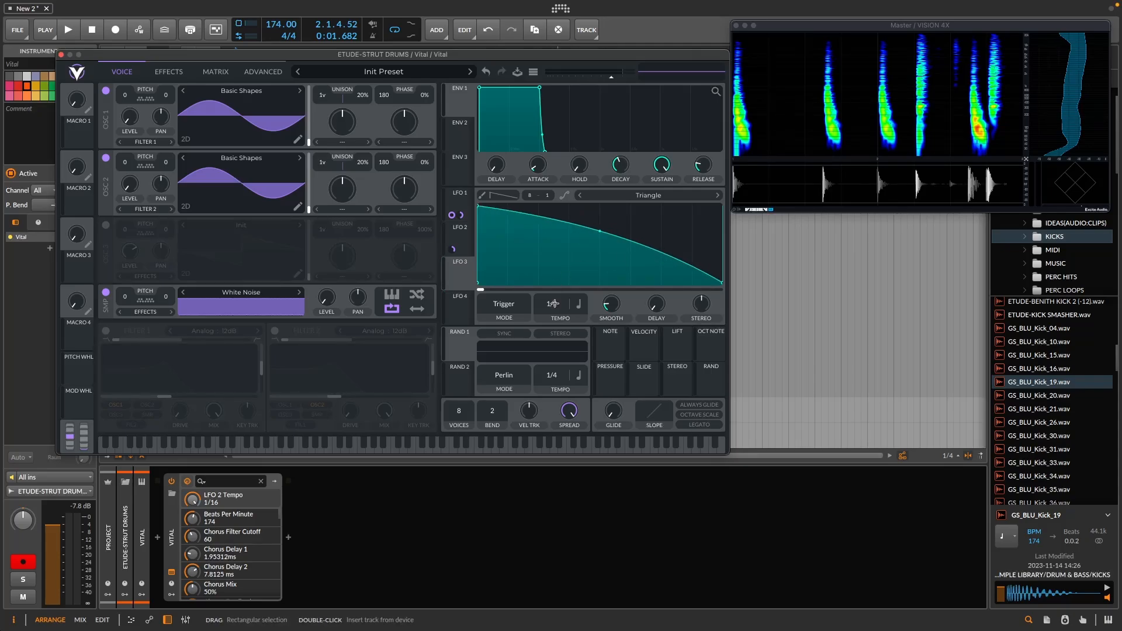
# Assign LFO 3 to oscillator 2's level and set the LFO mode to Envelope
pyautogui.moveTo(460, 279); pyautogui.dragTo(128, 183)
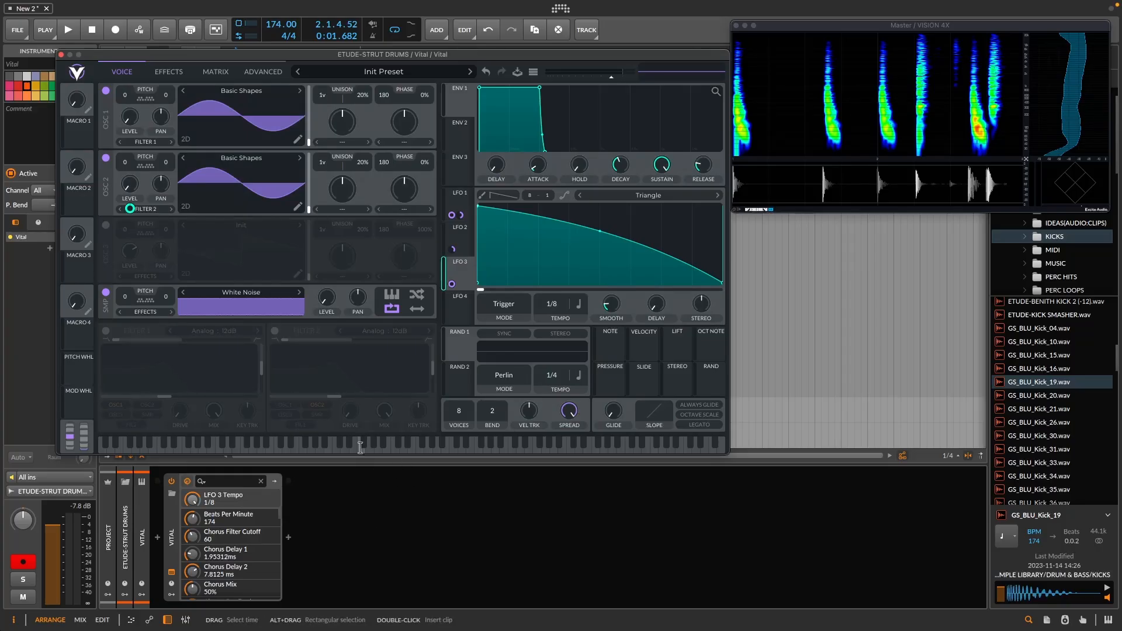
pyautogui.click(515, 308)
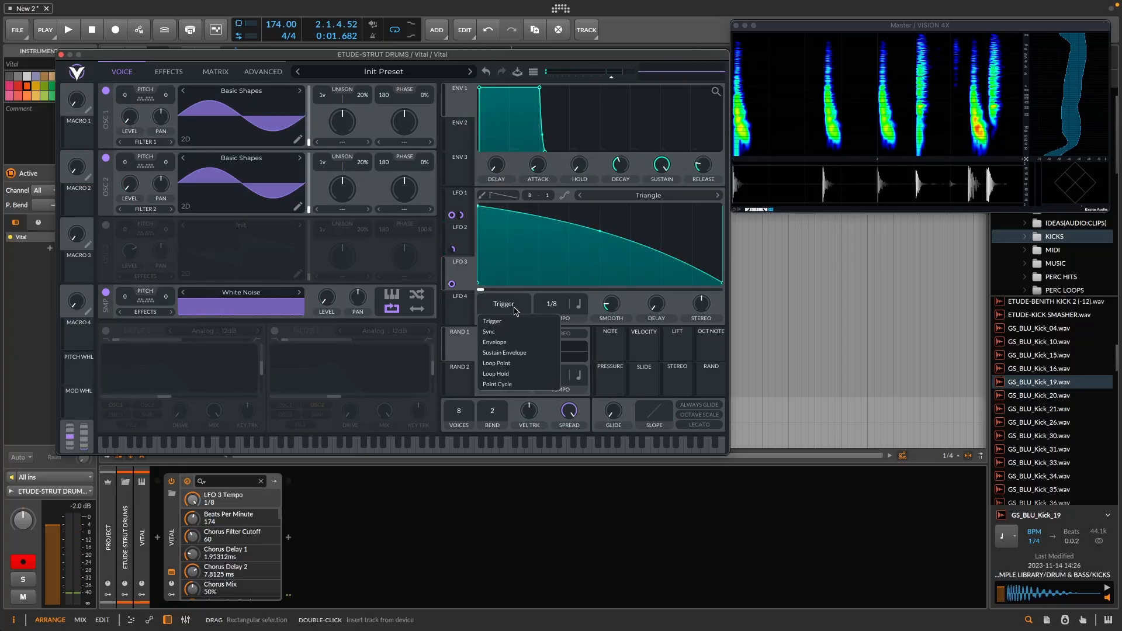
pyautogui.click(508, 343)
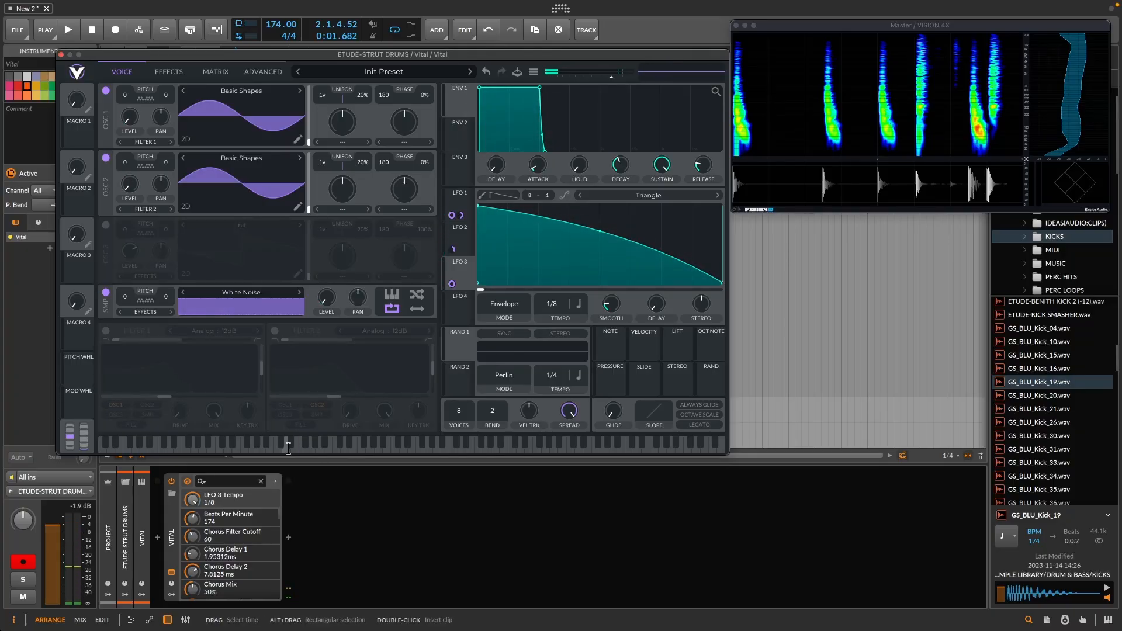
# Raise LFO 1's White Noise level modulation to about 0.50, lengthen LFO 1's decay slightly, and deepen LFO 2's decay curve
pyautogui.moveTo(324, 326)
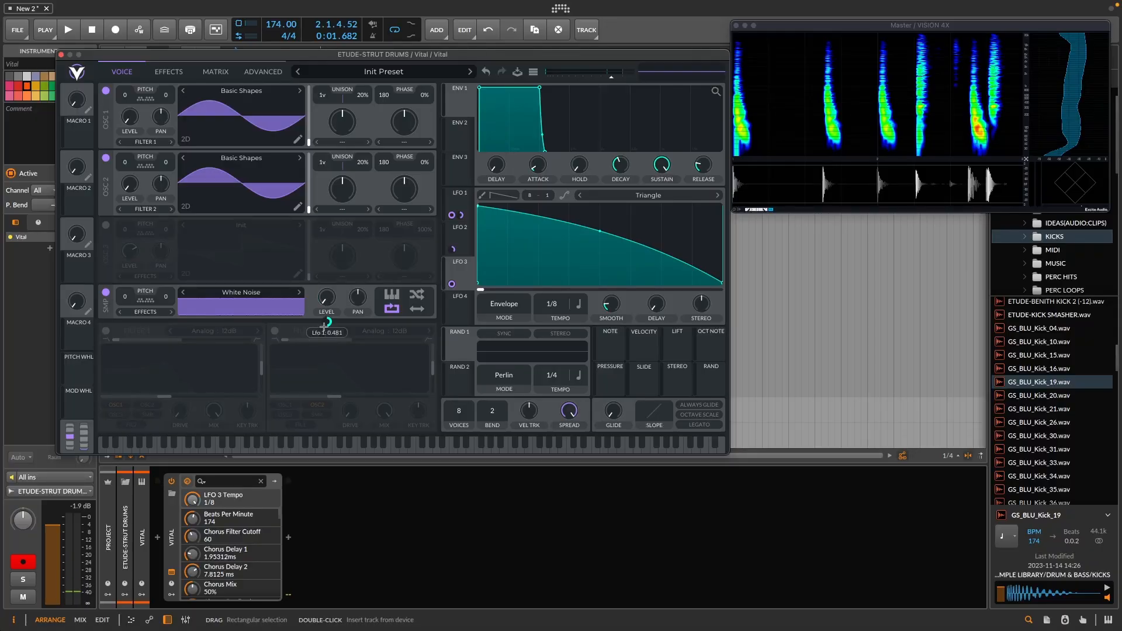
pyautogui.moveTo(600, 231); pyautogui.dragTo(556, 290)
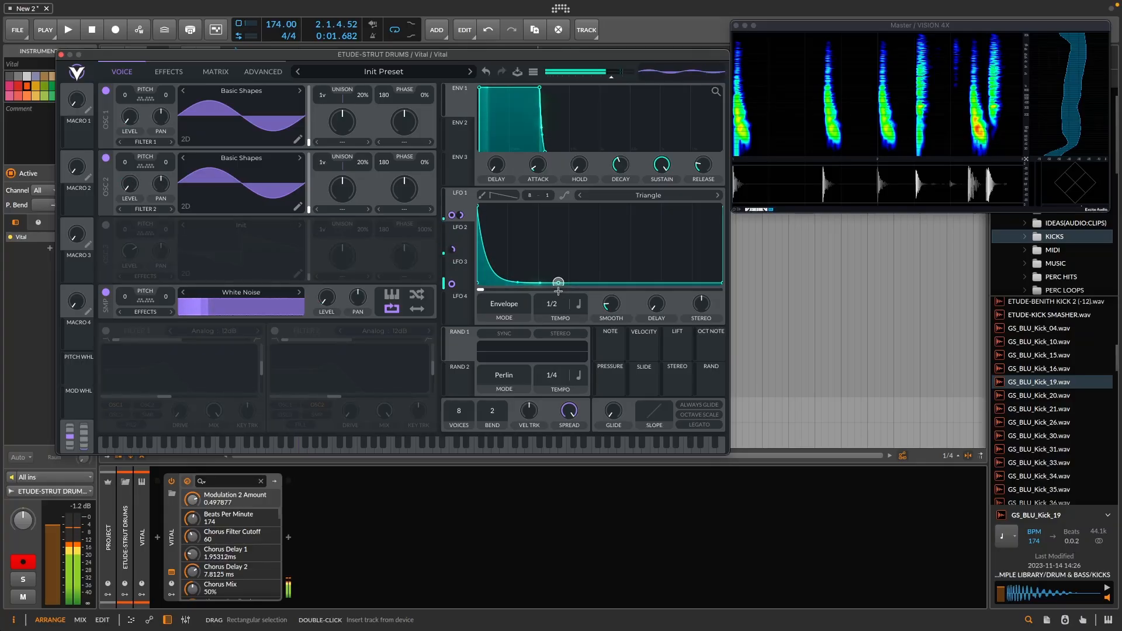
pyautogui.click(460, 234)
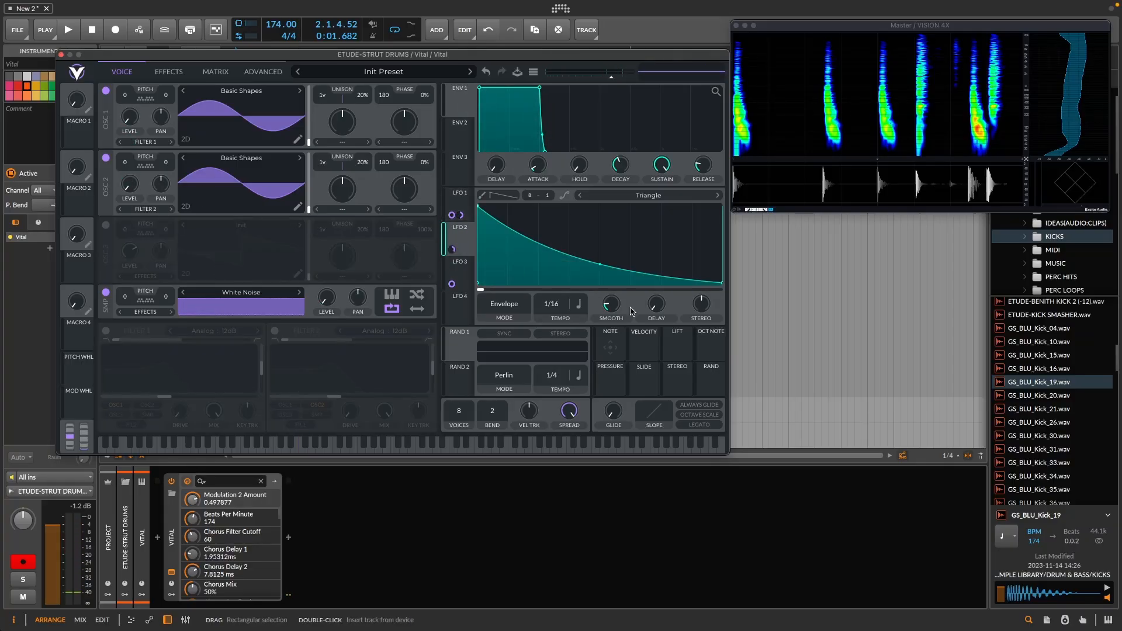
pyautogui.moveTo(600, 266); pyautogui.dragTo(592, 273)
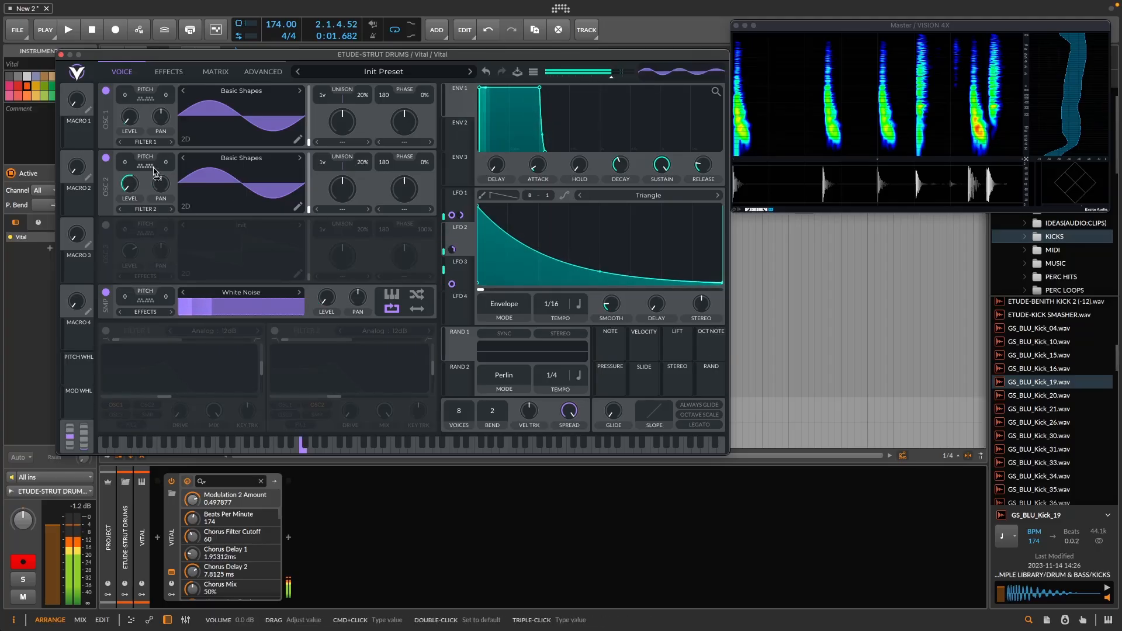
# Set oscillator 1's transpose to 7 semitones and bow LFO 3's decay curve slightly further outward
pyautogui.click(129, 98)
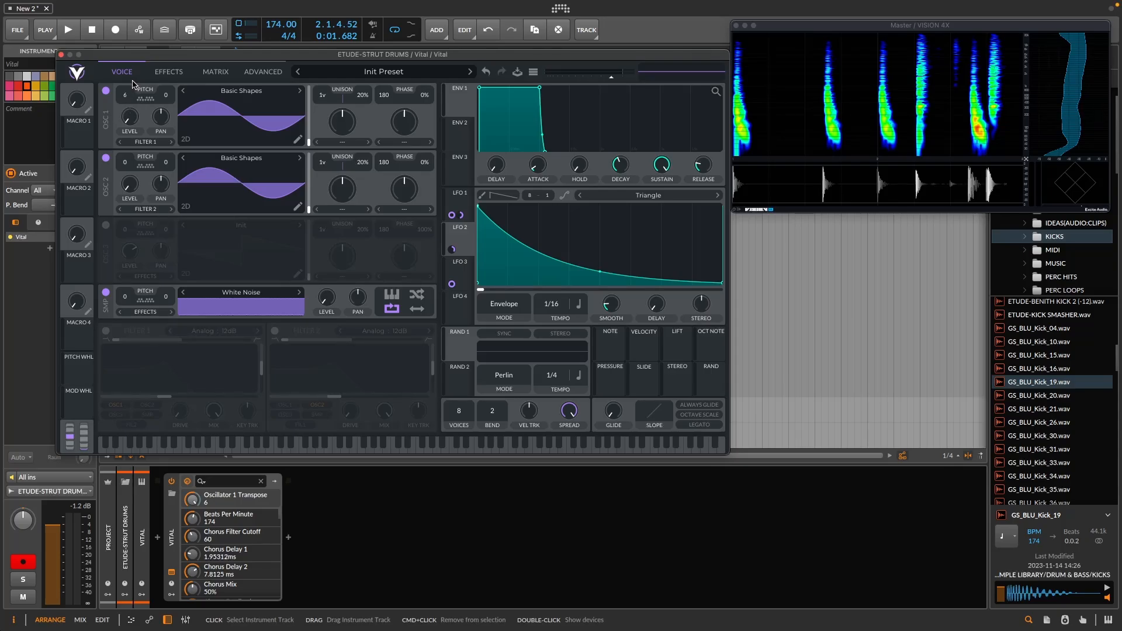
pyautogui.moveTo(600, 272); pyautogui.dragTo(560, 282)
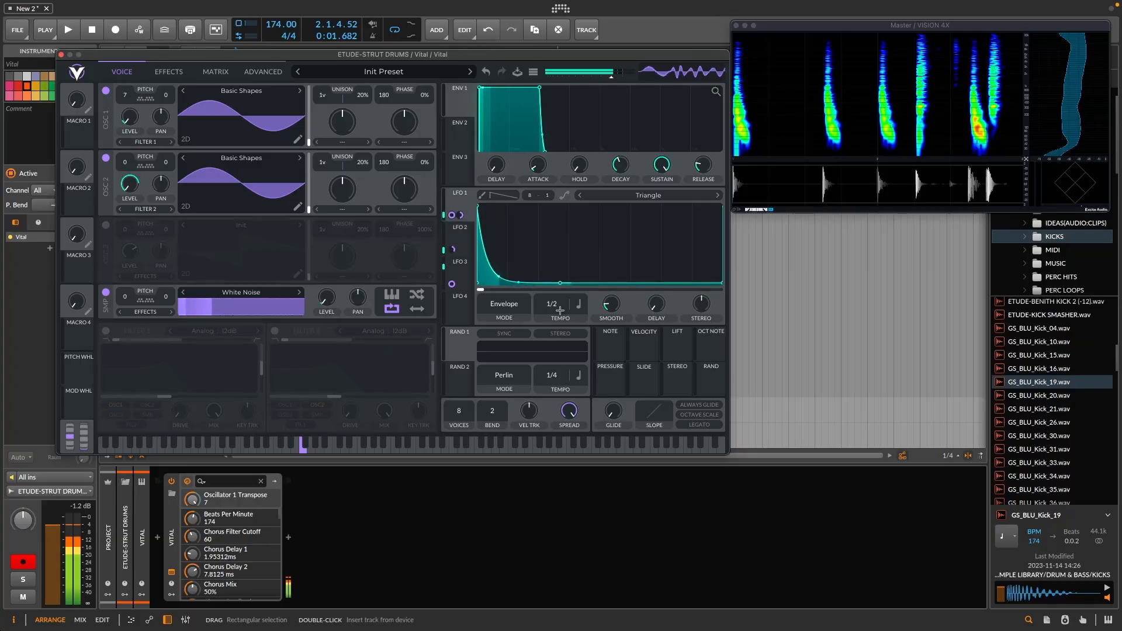
pyautogui.hotkey('ctrl', 'z')
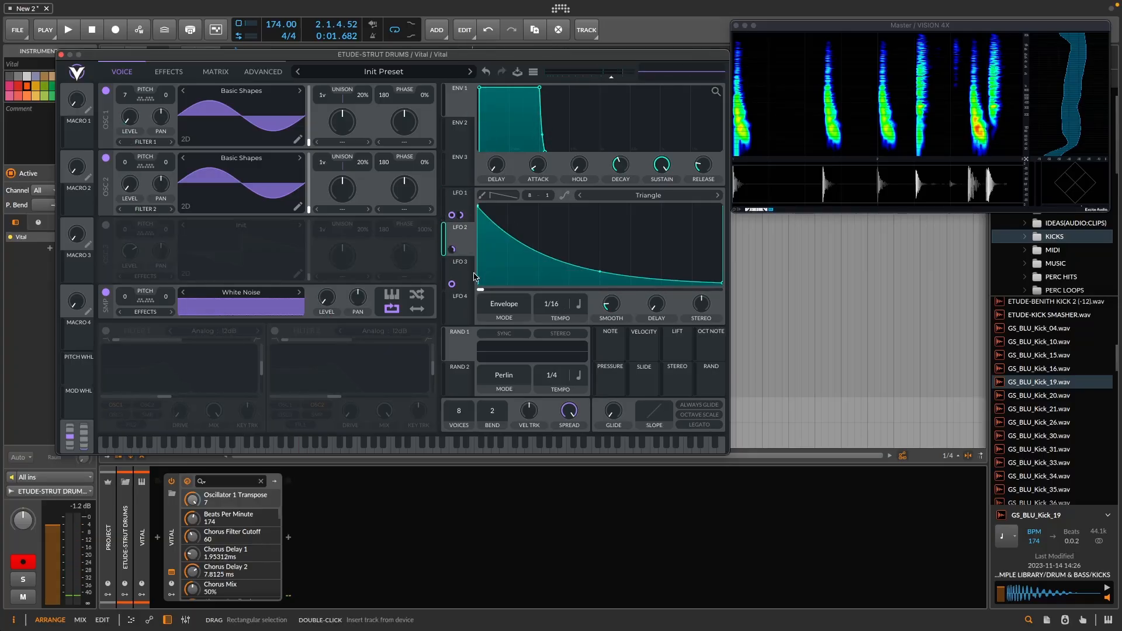
pyautogui.click(451, 266)
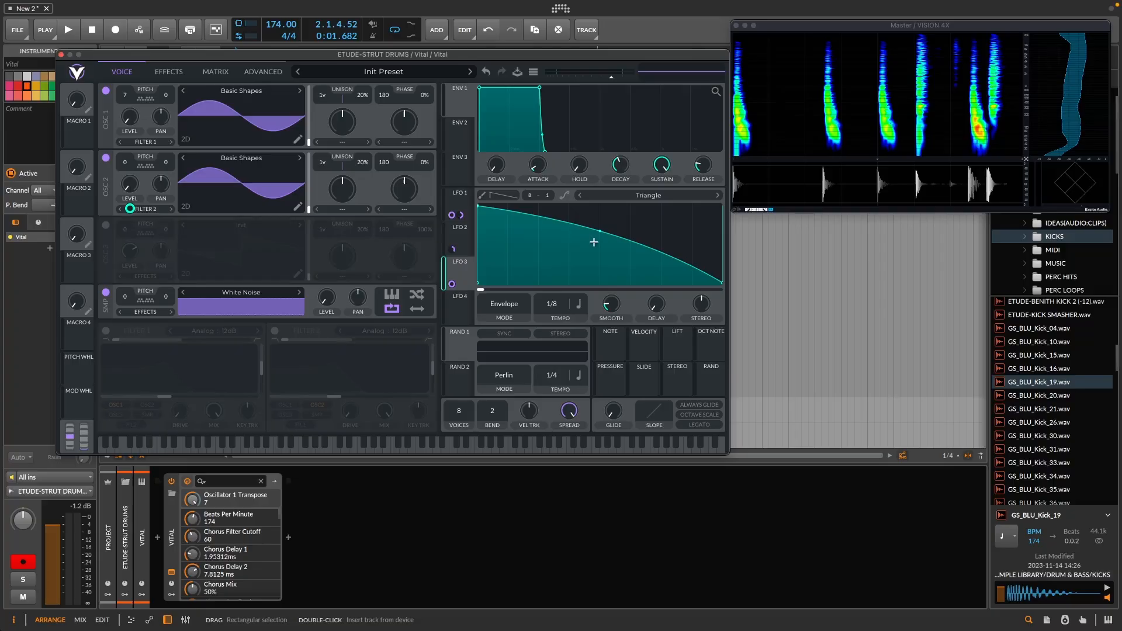
pyautogui.moveTo(599, 231)
pyautogui.mouseDown()
pyautogui.moveTo(601, 213)
pyautogui.moveTo(579, 264)
pyautogui.moveTo(615, 193)
pyautogui.moveTo(590, 257)
pyautogui.moveTo(599, 227)
pyautogui.mouseUp()
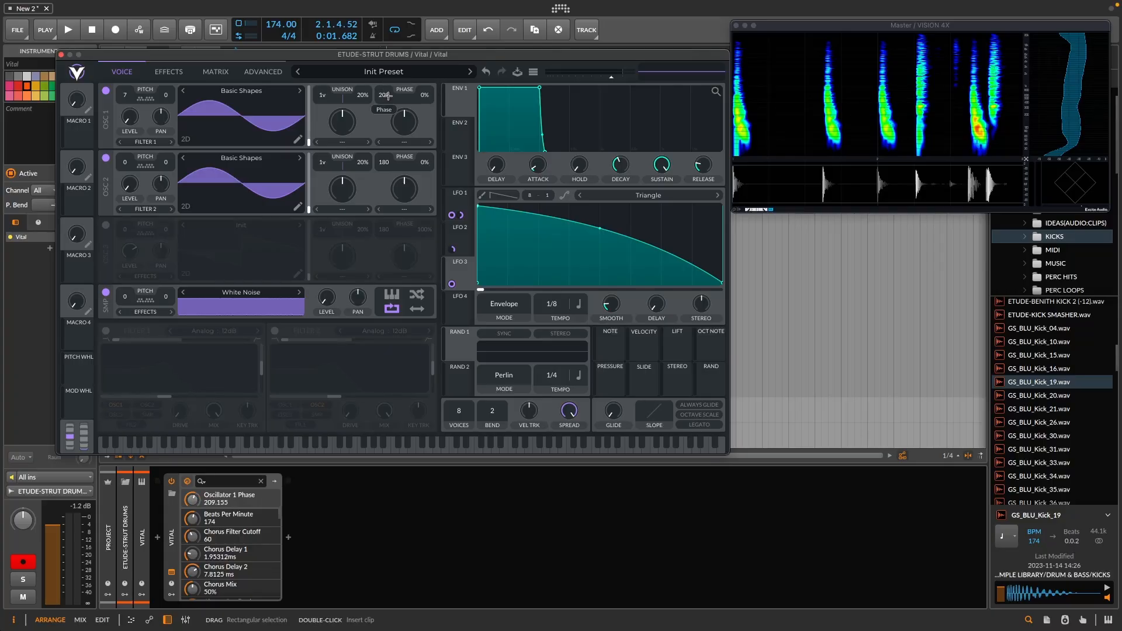
# Set oscillator 1's phase to about 256 while auditioning the sound
pyautogui.moveTo(388, 95); pyautogui.dragTo(331, 111)
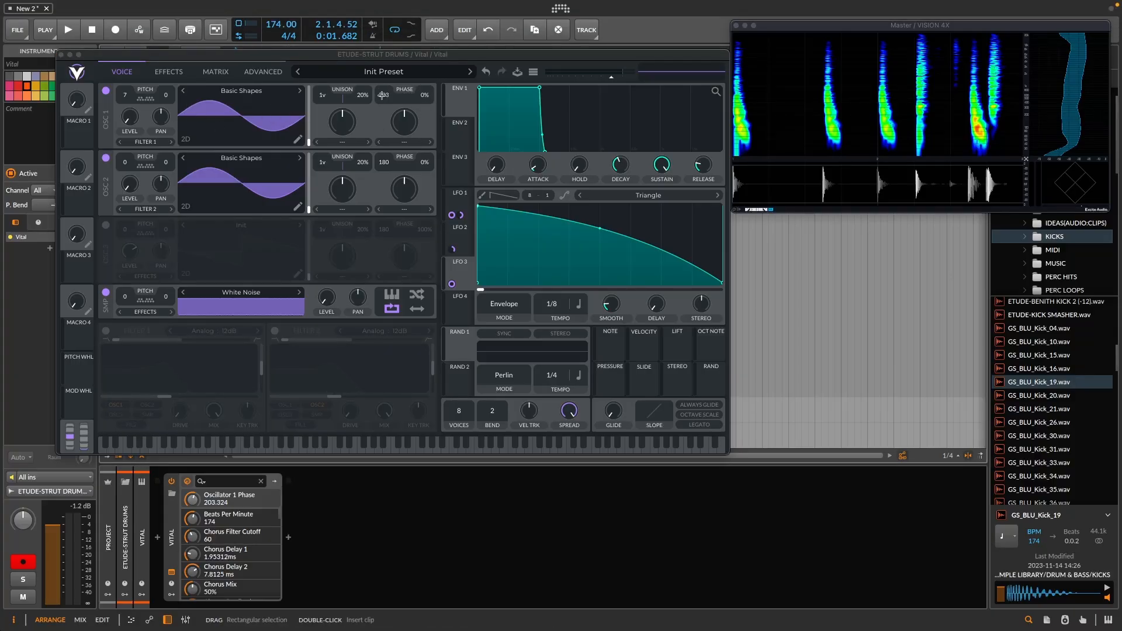
pyautogui.scroll(1, 384, 97)
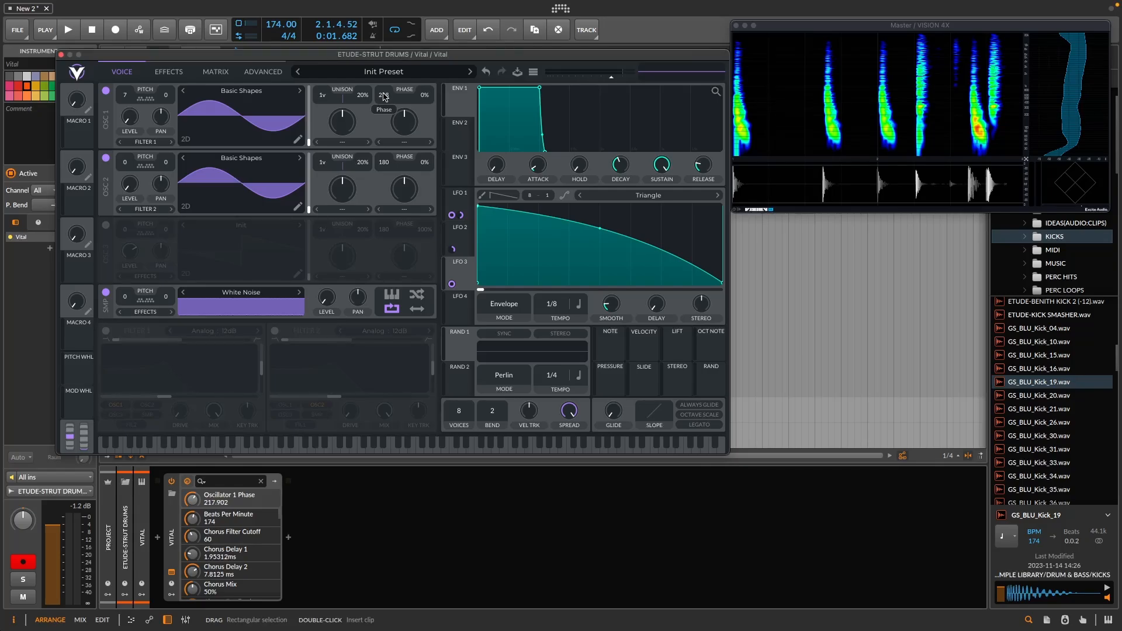
pyautogui.scroll(-1, 389, 94)
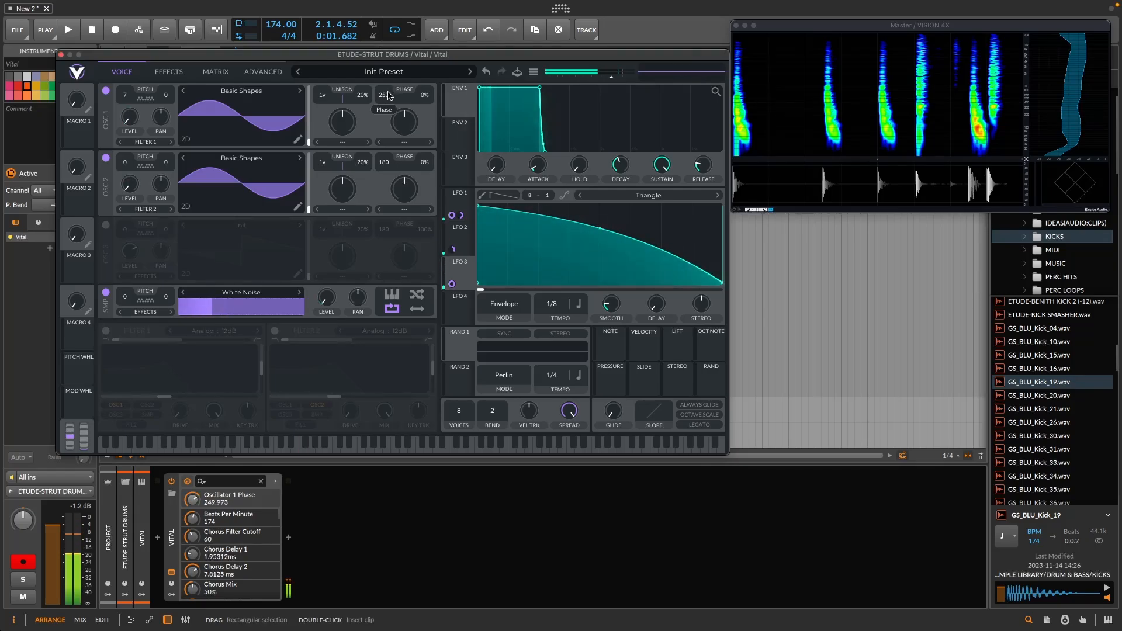
pyautogui.scroll(-12, 384, 163)
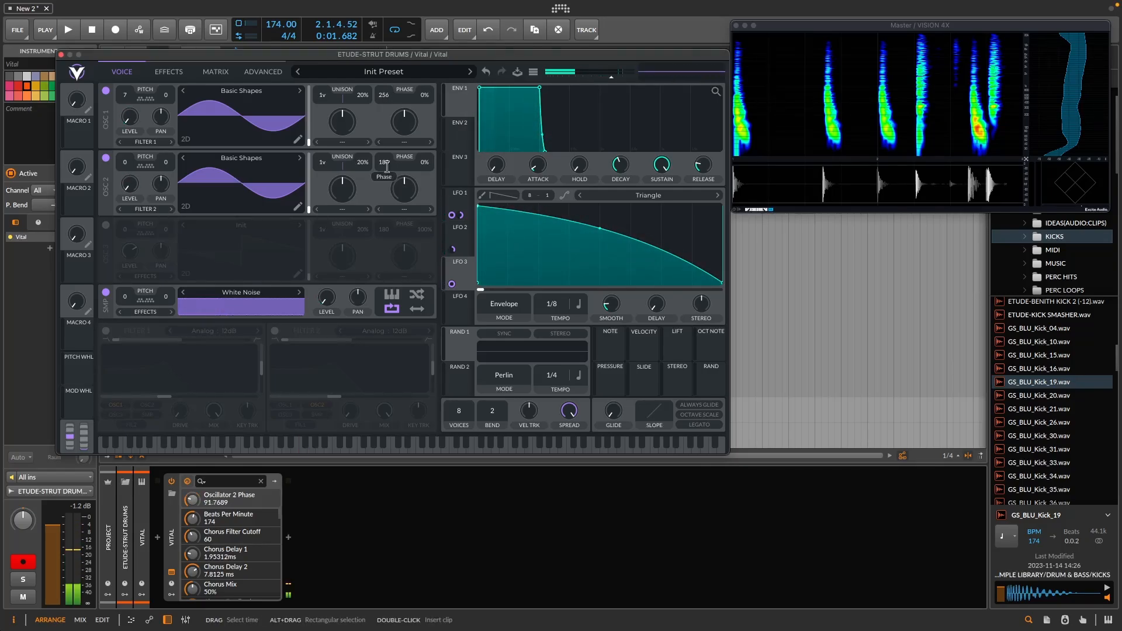
# Set oscillator 2's phase to about 136 while auditioning the sound
pyautogui.scroll(-17, 384, 170)
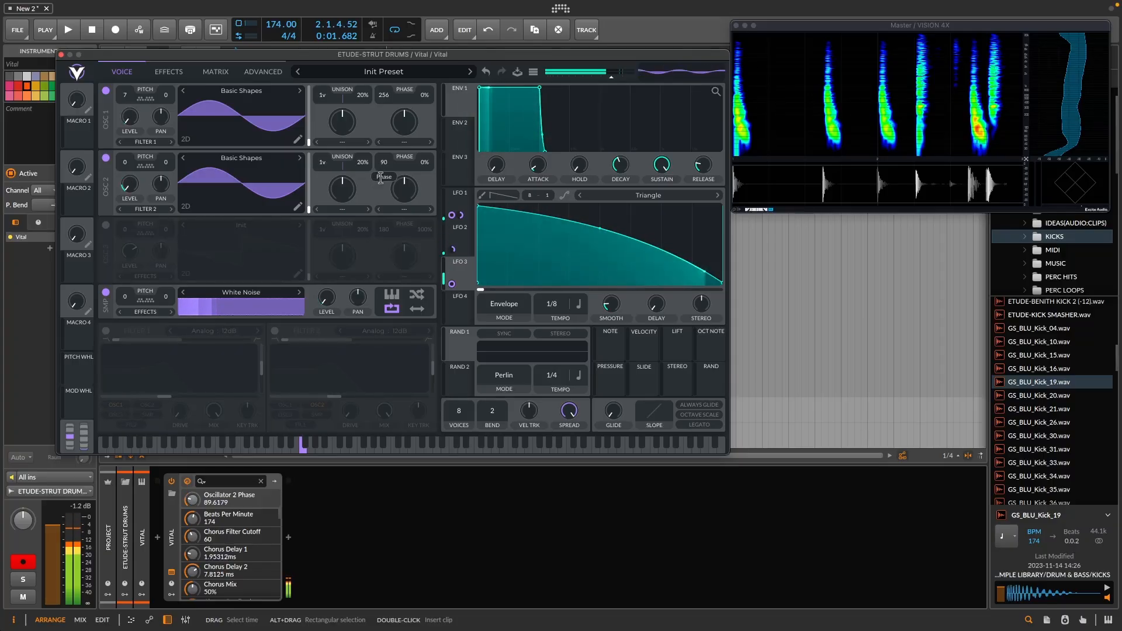
pyautogui.scroll(20, 397, 163)
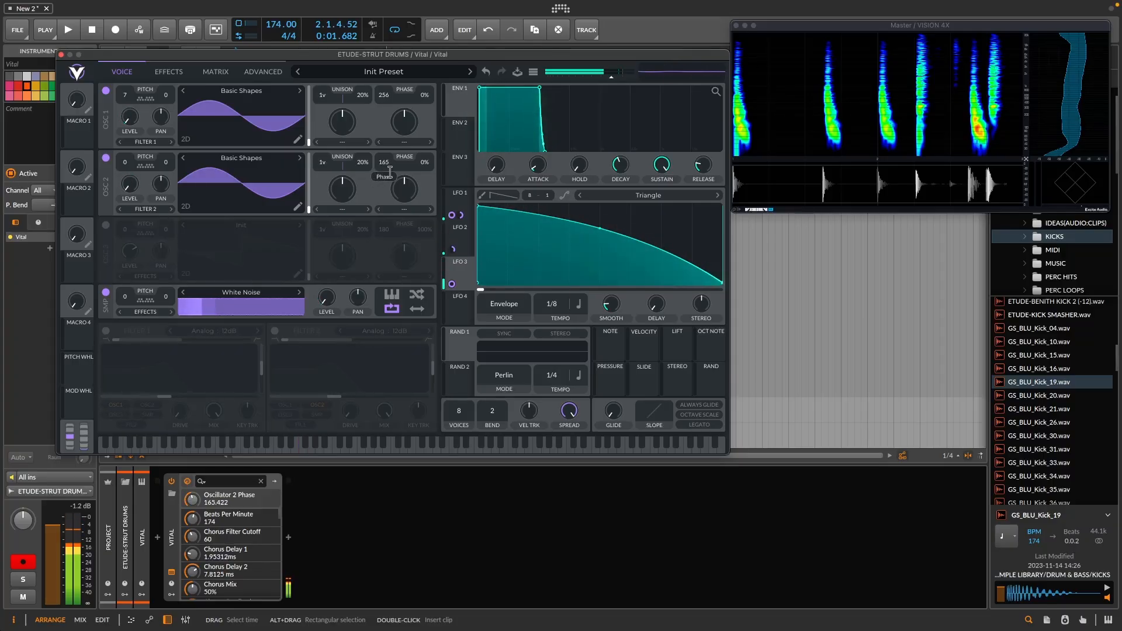
pyautogui.scroll(-20, 397, 164)
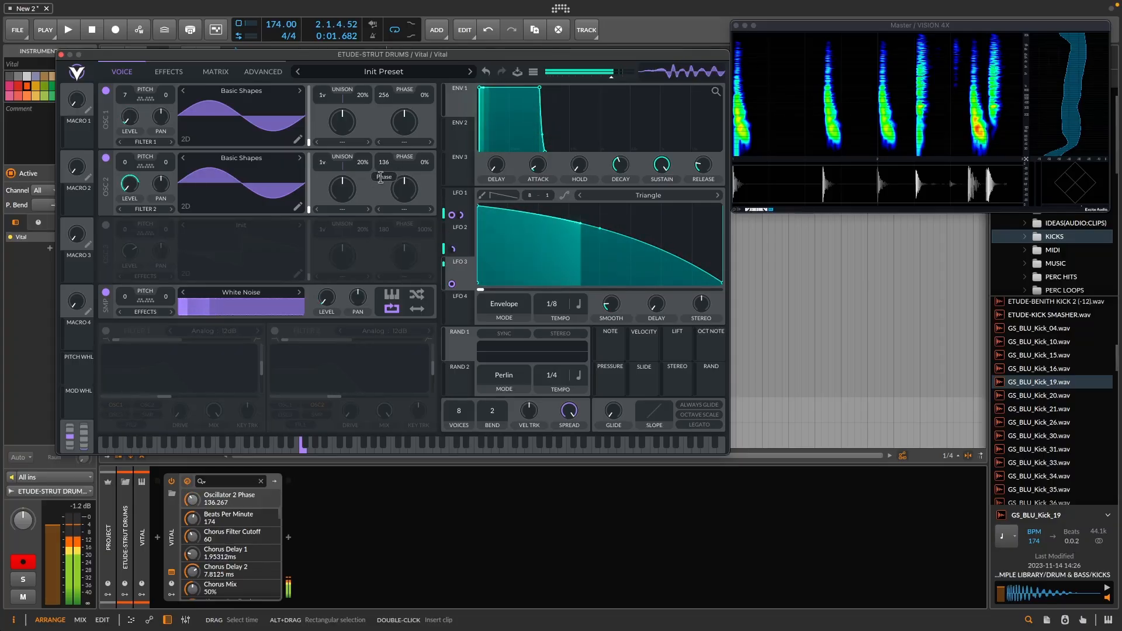
# Play the project to audition the Vital drum sound with the drum loops, and stop playback
pyautogui.click(66, 34)
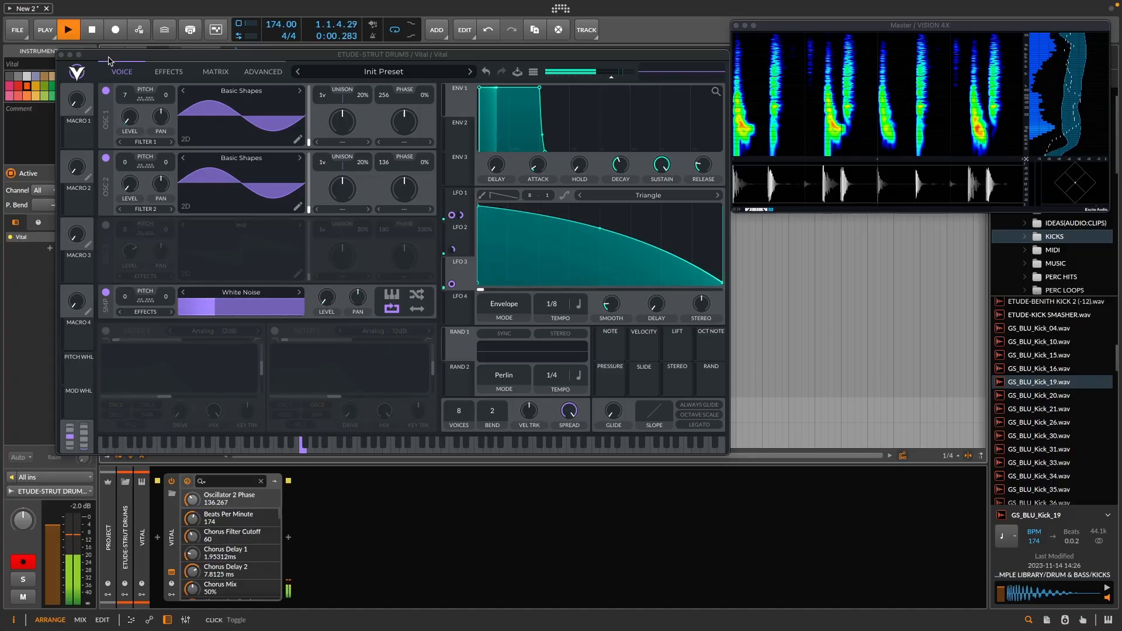
pyautogui.press('space')
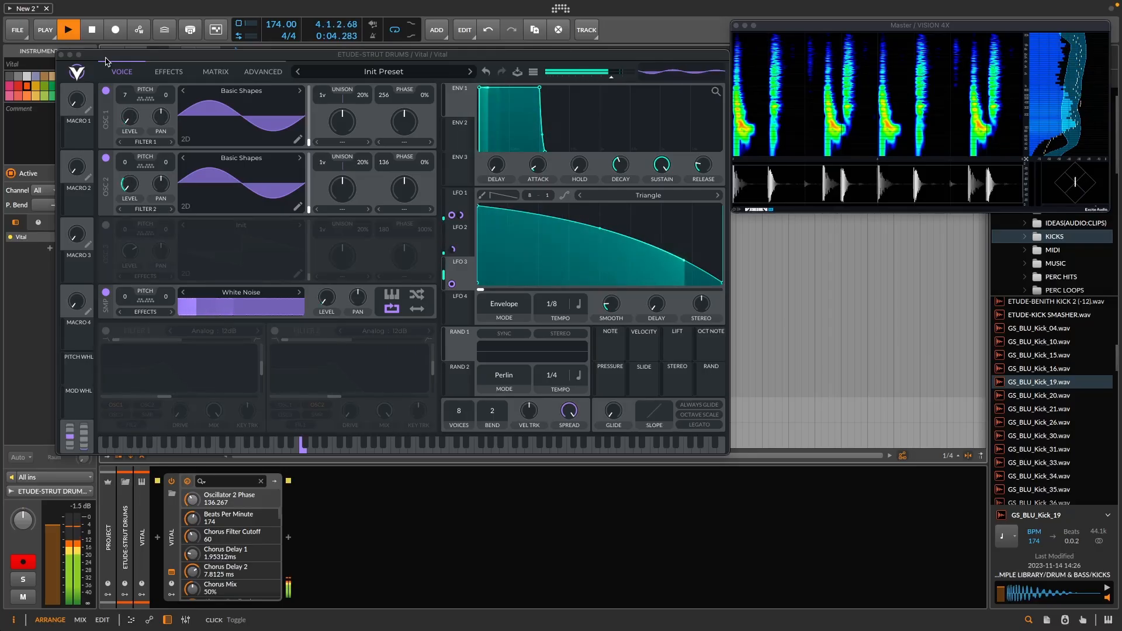
pyautogui.press('space')
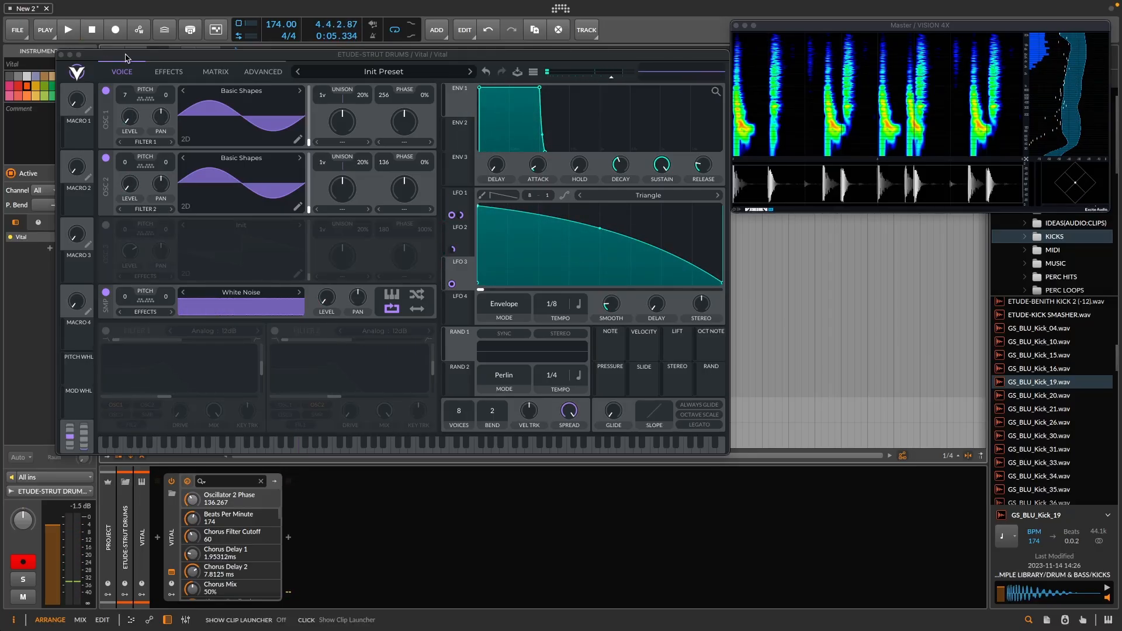
# Solo the Vital track, play the project to audition the synthesised drum sound by itself, and stop playback
pyautogui.moveTo(105, 56); pyautogui.dragTo(115, 187)
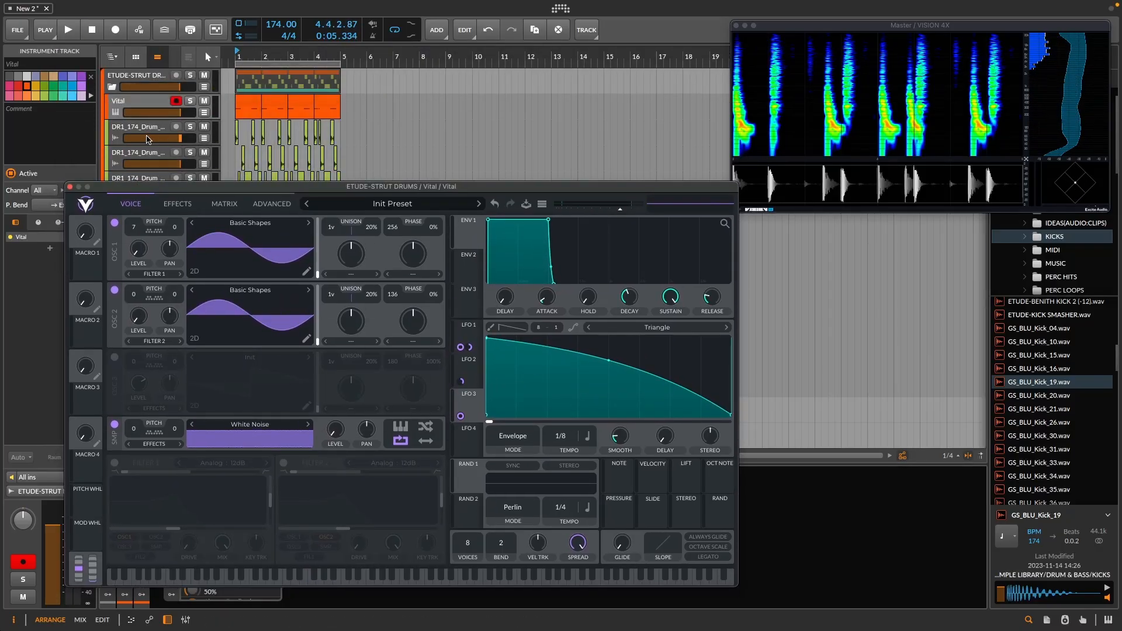
pyautogui.click(190, 101)
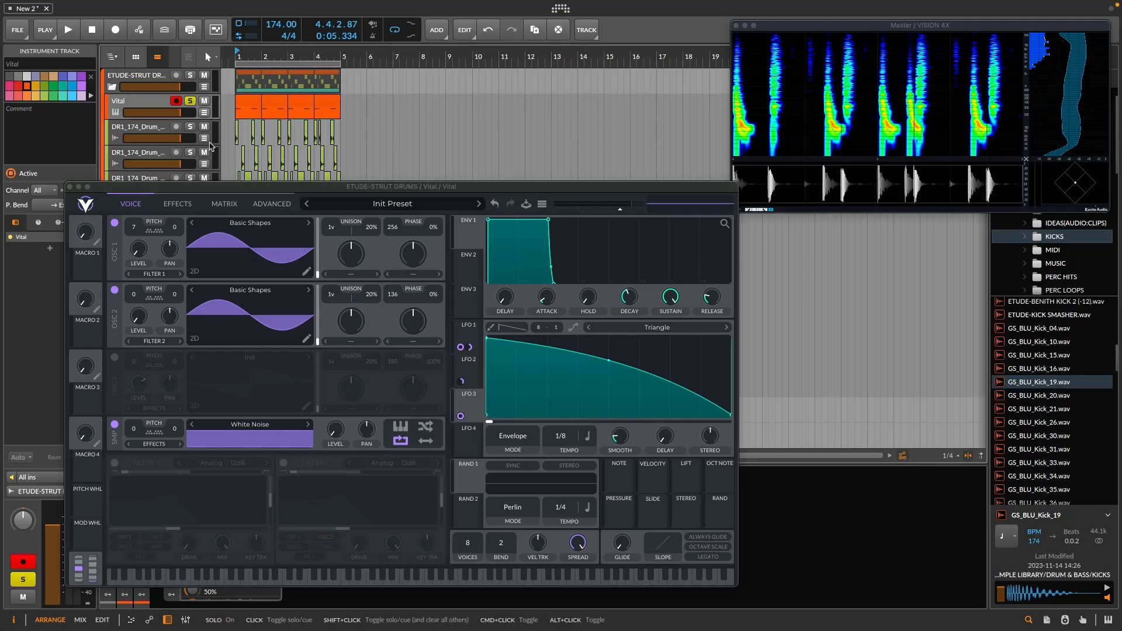
pyautogui.press('space')
pyautogui.moveTo(191, 187); pyautogui.dragTo(183, 51)
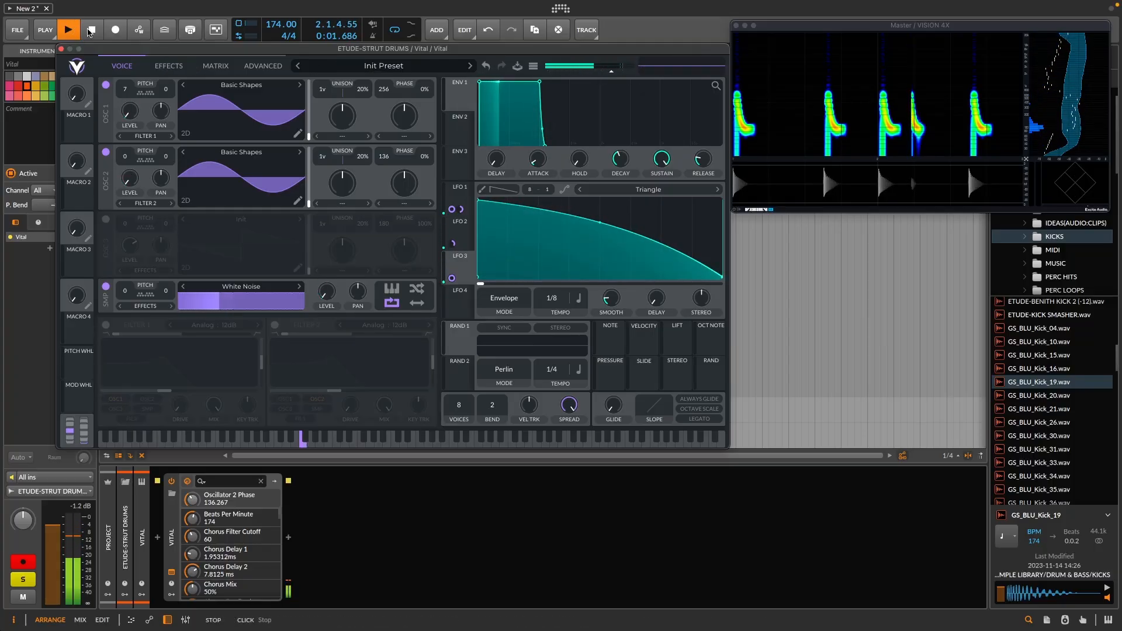
pyautogui.click(92, 30)
# Enable Vital's Compressor effect in Single Band mode, raise its upper threshold, and set the synth's volume to about -3.98 dB
pyautogui.click(169, 67)
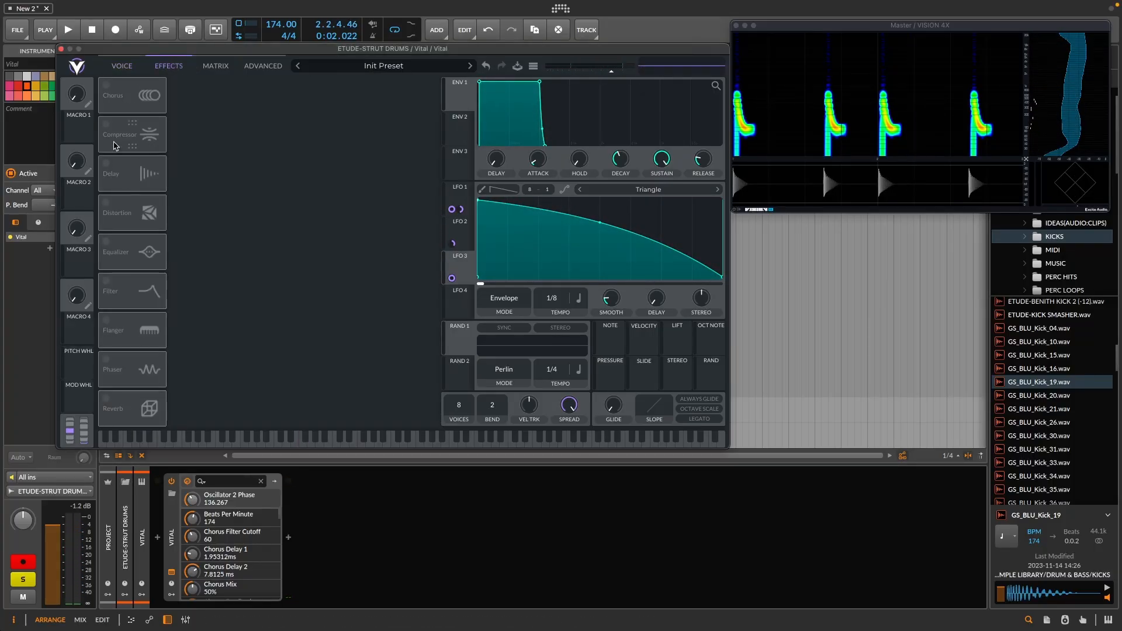
pyautogui.click(106, 124)
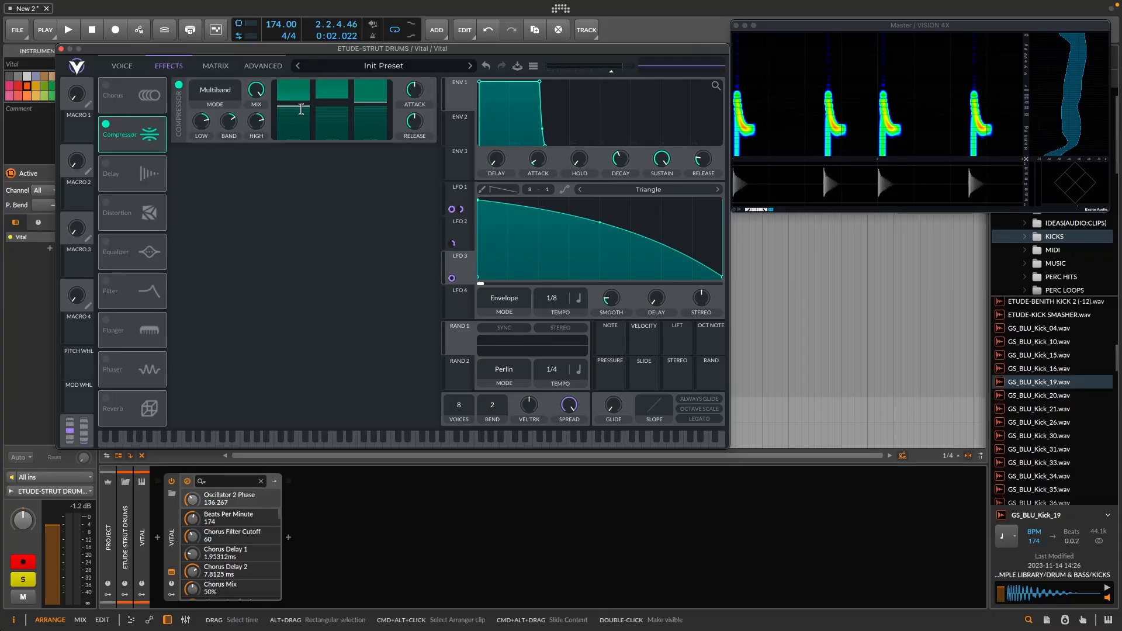
pyautogui.click(223, 90)
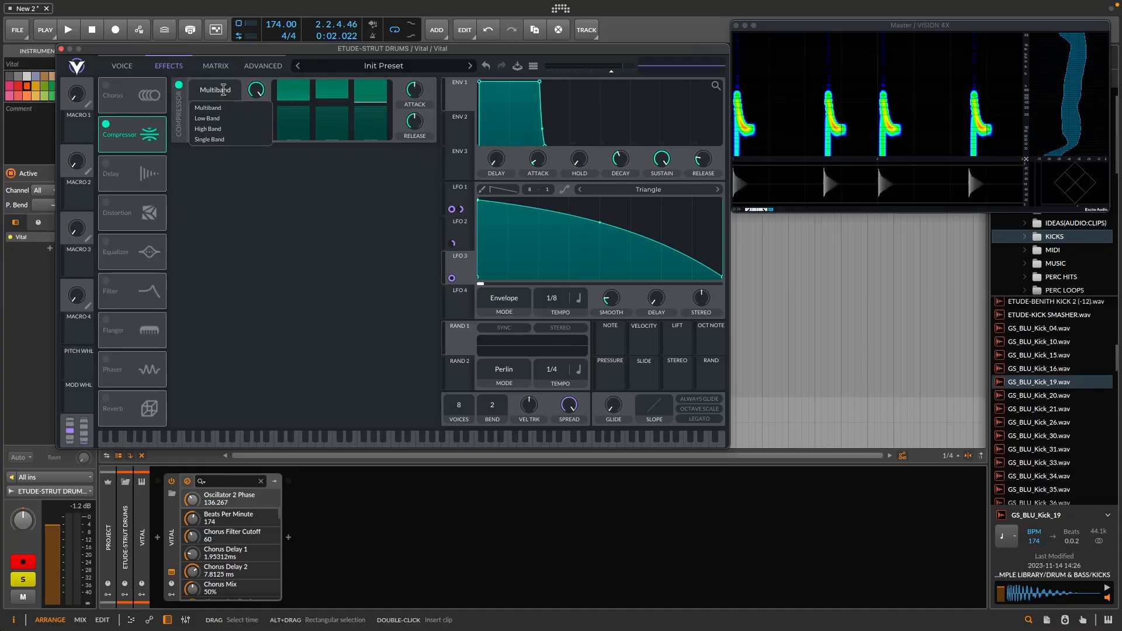
pyautogui.click(218, 139)
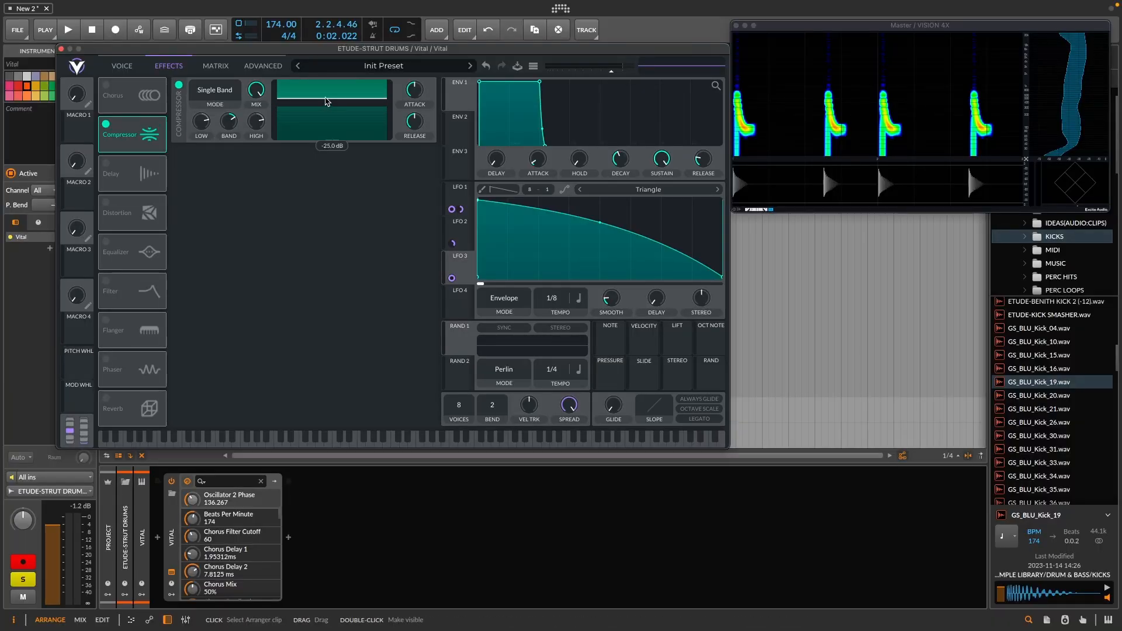
pyautogui.moveTo(326, 102); pyautogui.dragTo(328, 95)
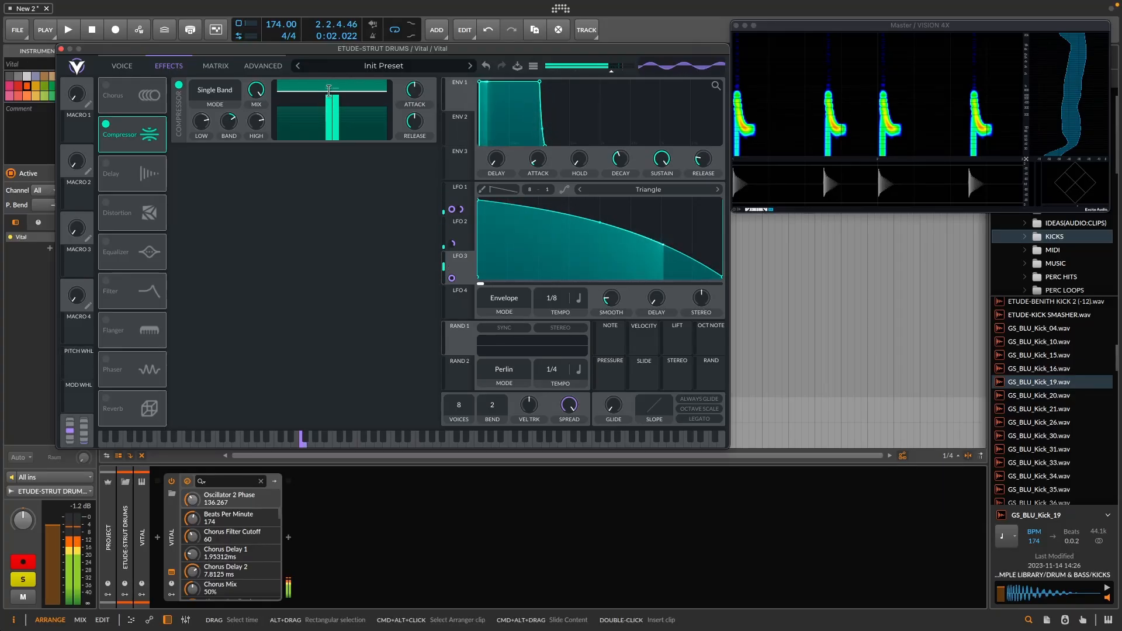
pyautogui.moveTo(609, 72); pyautogui.dragTo(613, 73)
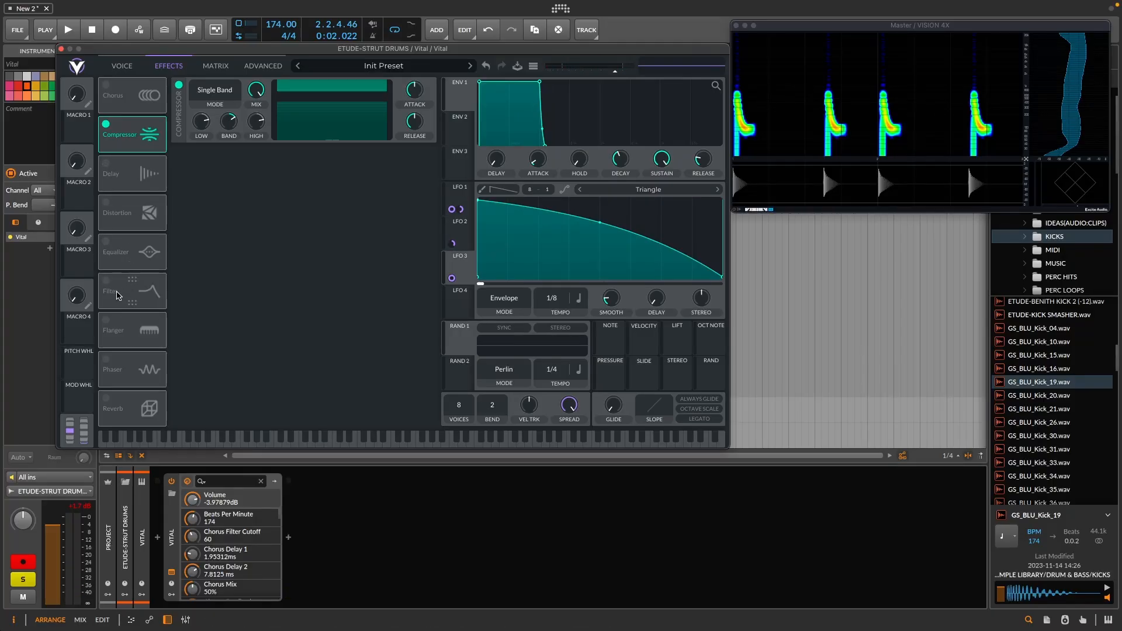
# Enable Vital's Equalizer, shape it with a low cut and slight mid boost, and audition the soloed sound
pyautogui.click(110, 245)
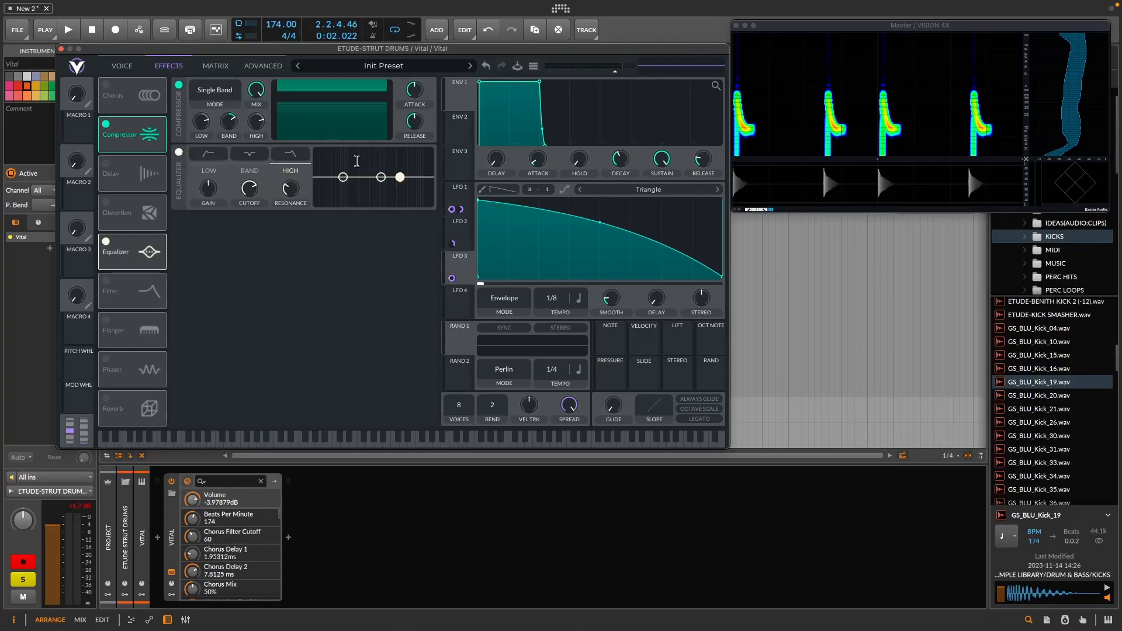
pyautogui.moveTo(343, 177); pyautogui.dragTo(334, 179)
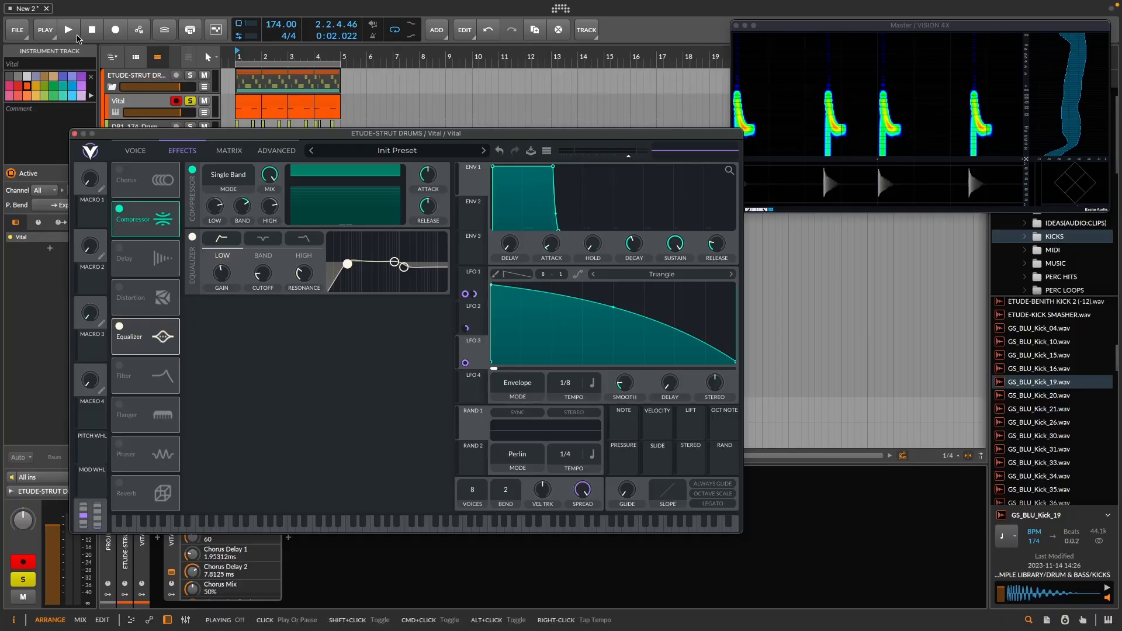
pyautogui.click(77, 36)
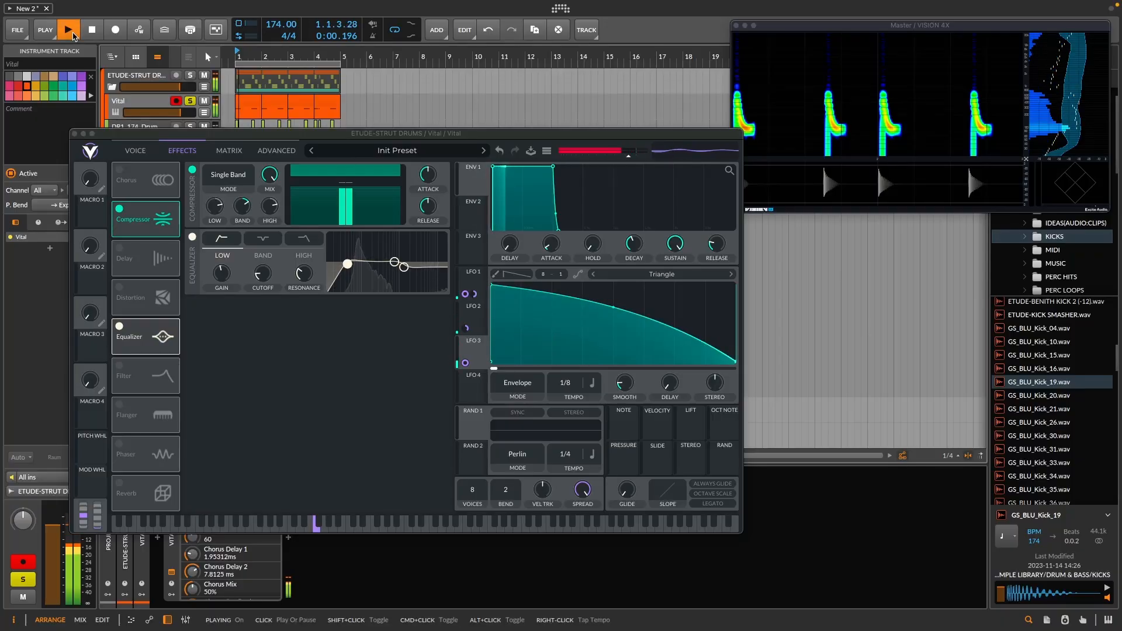
pyautogui.press('space')
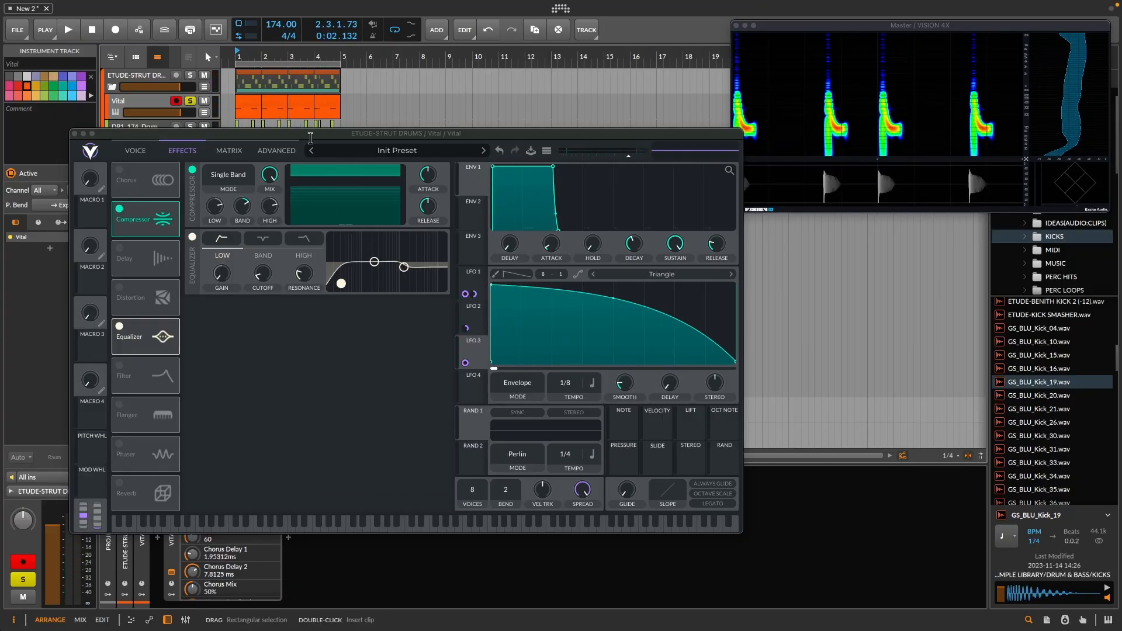
# Unsolo the Vital track, fine-tune the LFO decay curves while playing it with the drum loops, and stop playback
pyautogui.click(135, 151)
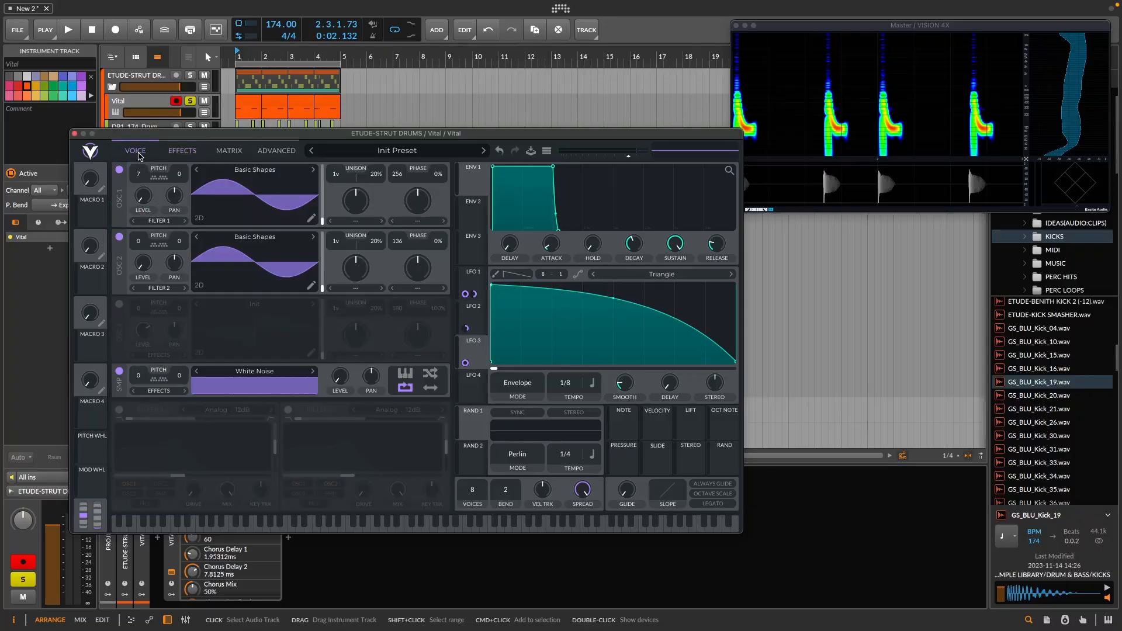
pyautogui.moveTo(228, 133); pyautogui.dragTo(249, 161)
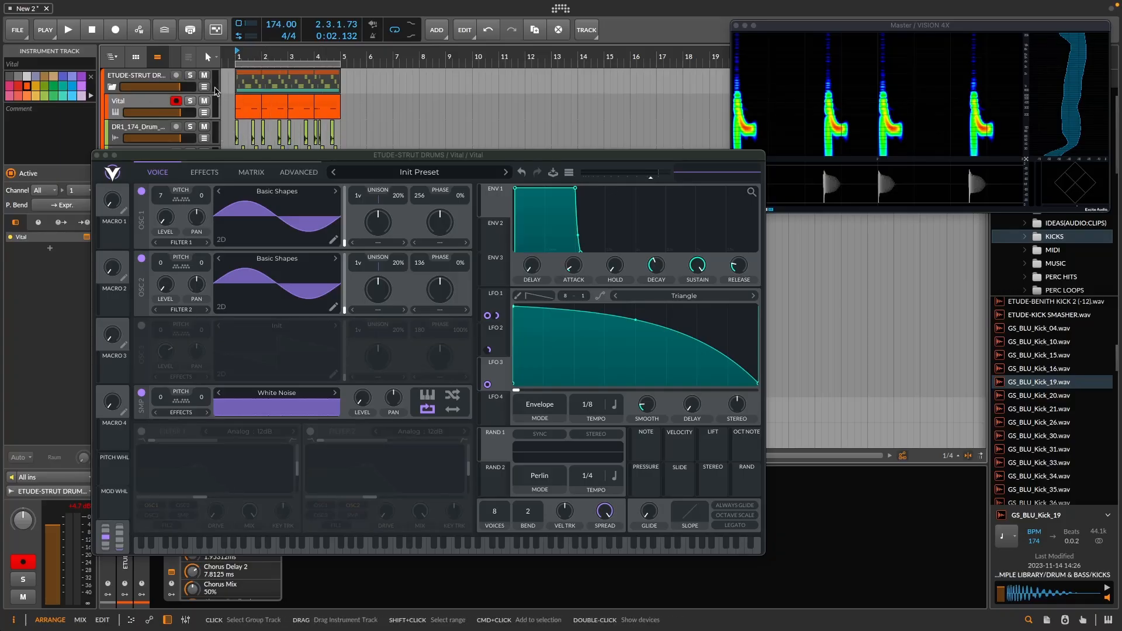
pyautogui.press('space')
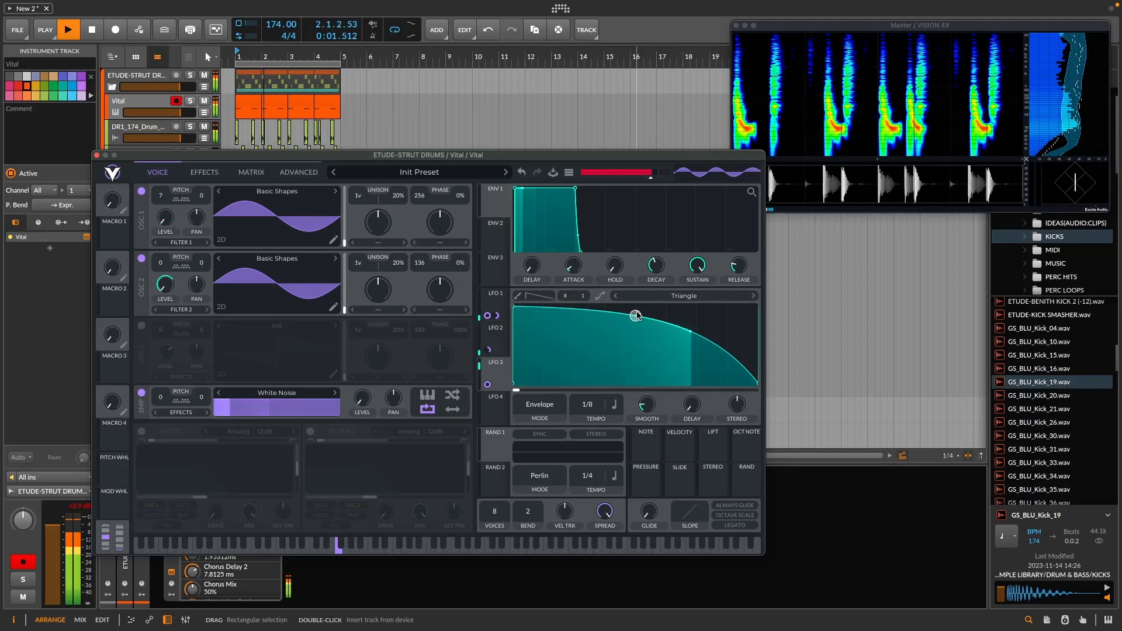
pyautogui.moveTo(635, 315); pyautogui.dragTo(636, 369)
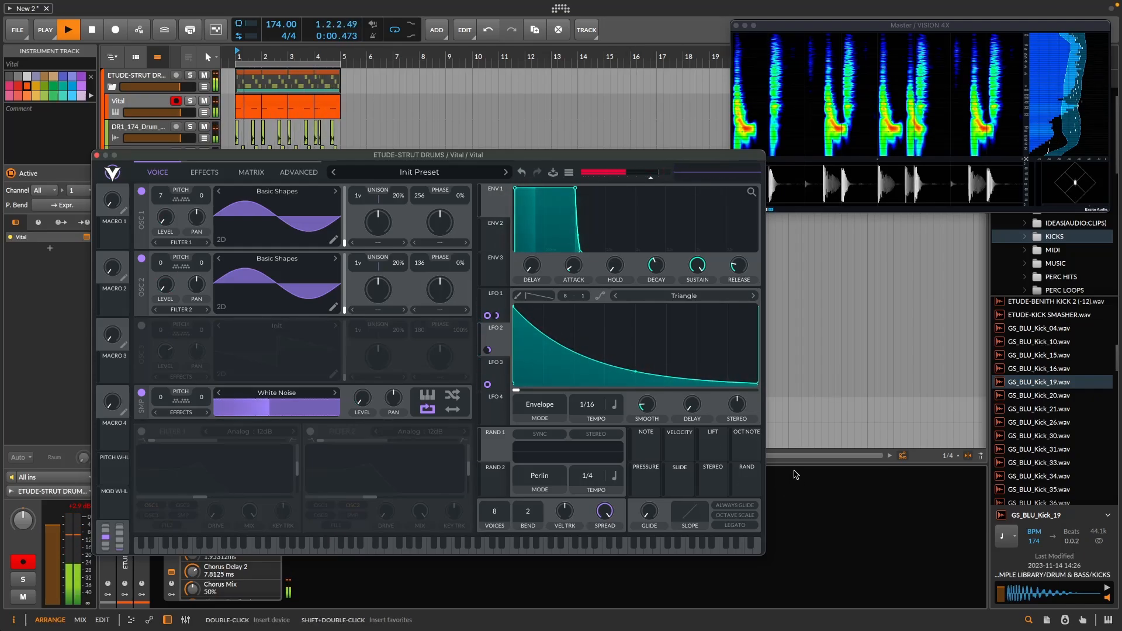
pyautogui.moveTo(150, 6)
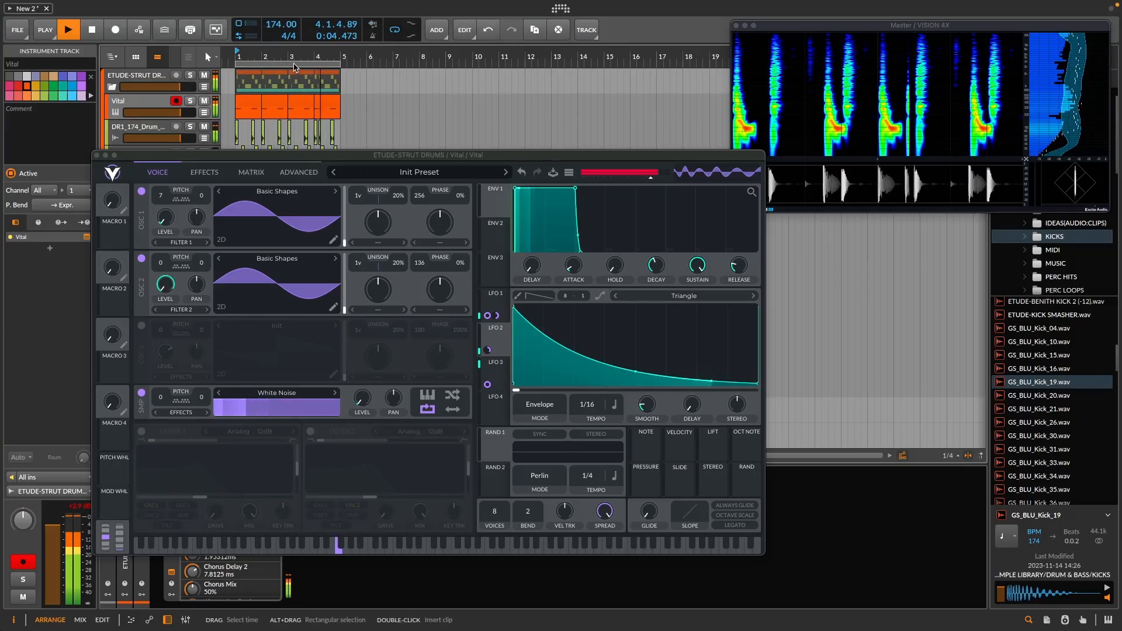
pyautogui.press('space')
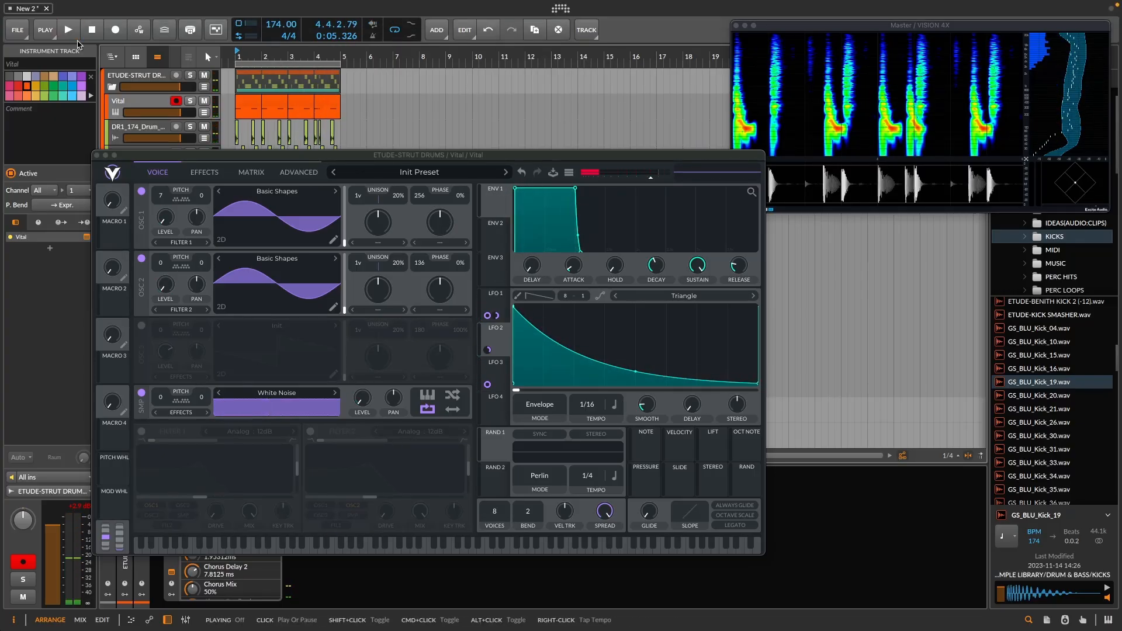
# Enlarge the VISION 4X analyser to full screen and examine the kick's frequency content in the spectrogram
pyautogui.click(754, 26)
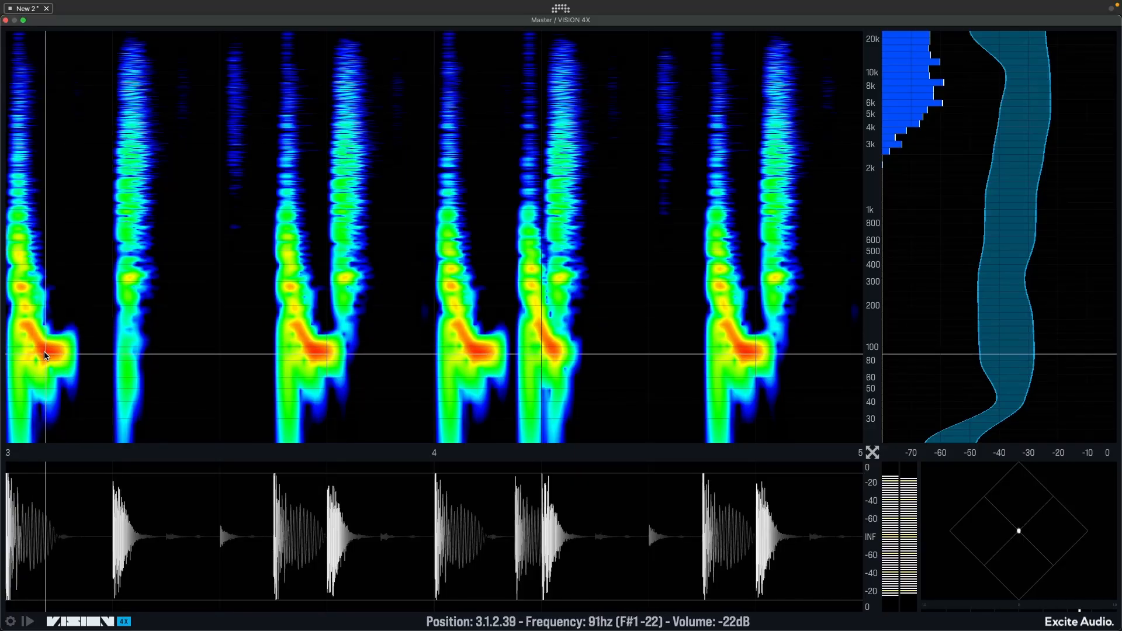
pyautogui.hotkey('ctrl', 'Left')
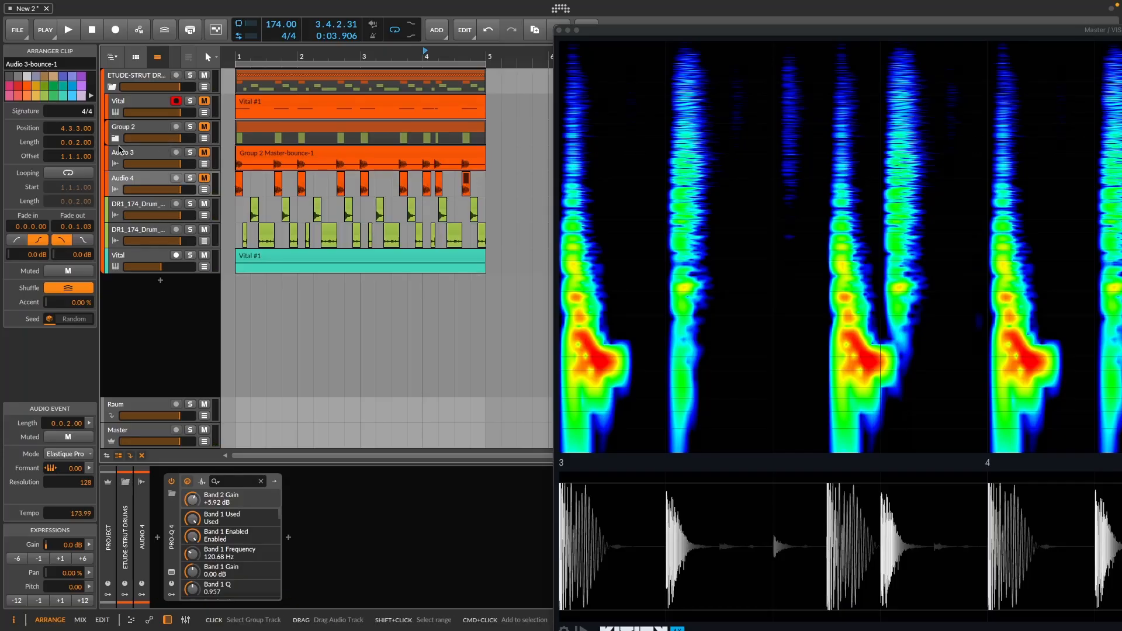
pyautogui.hotkey('ctrl', 'Right')
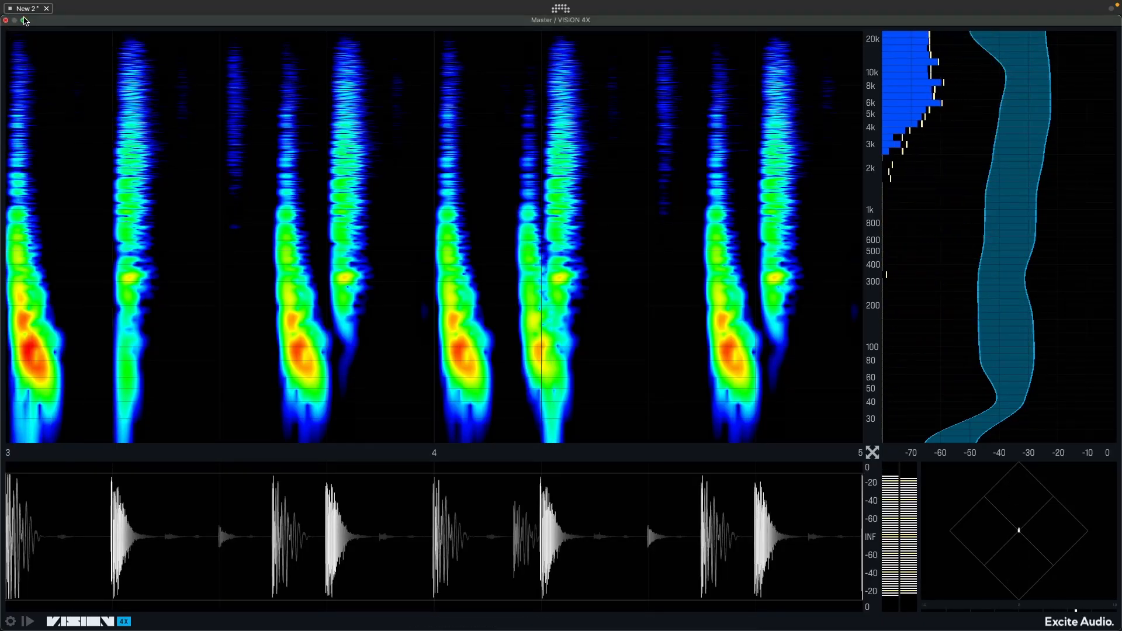
# Restore the analyser's window size, play the project to audition the Audio 4 kick with the drum loops, and stop playback
pyautogui.click(23, 21)
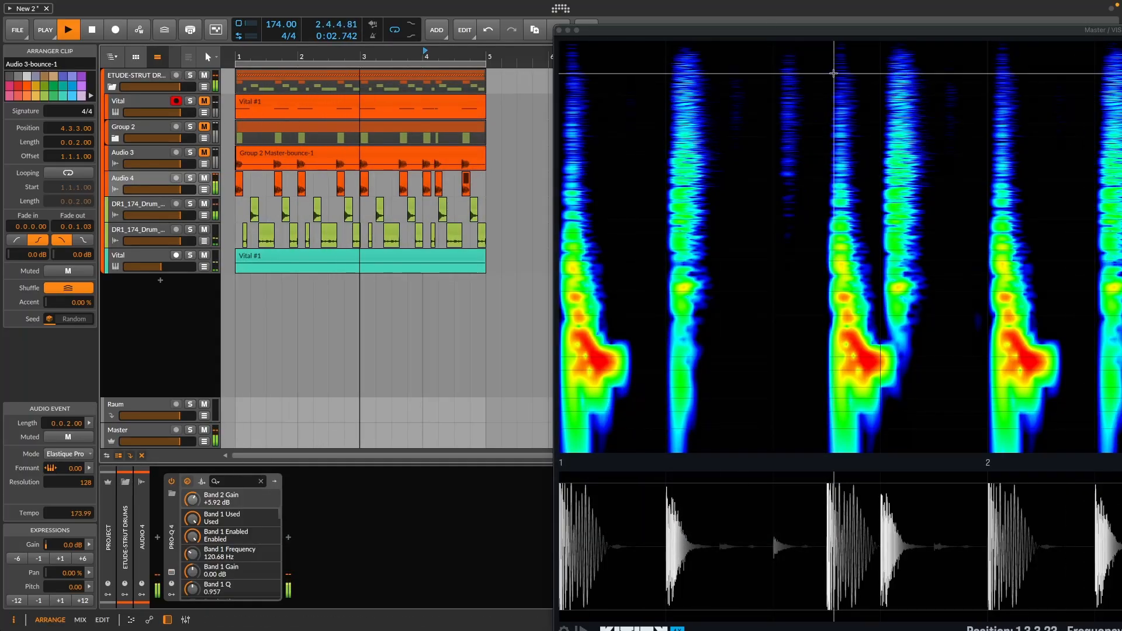
pyautogui.moveTo(725, 6)
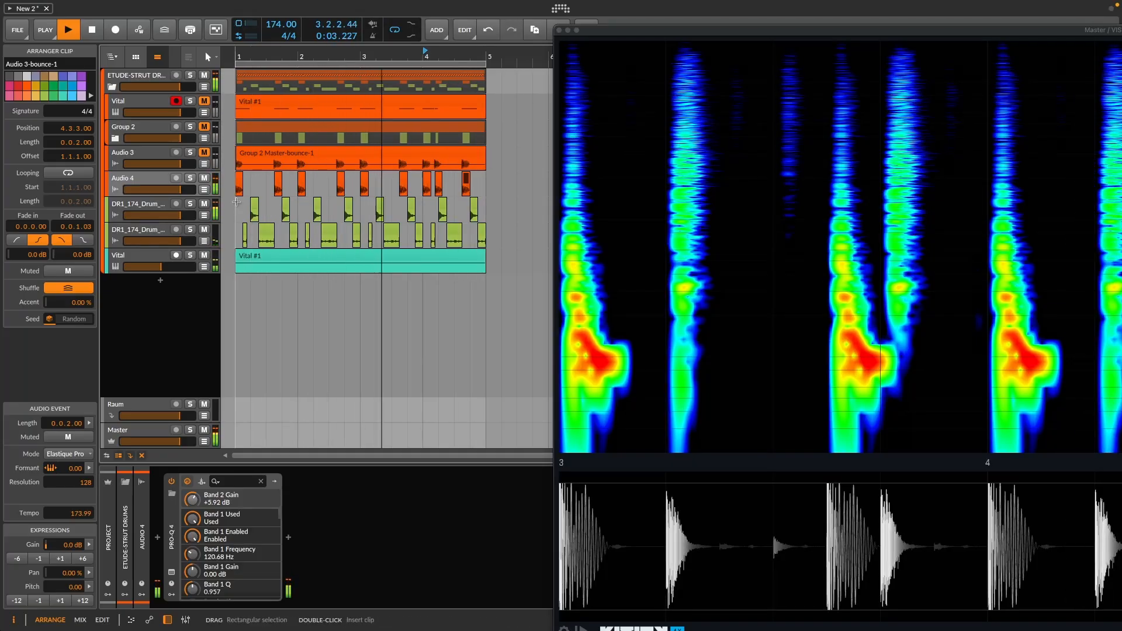
pyautogui.press('space')
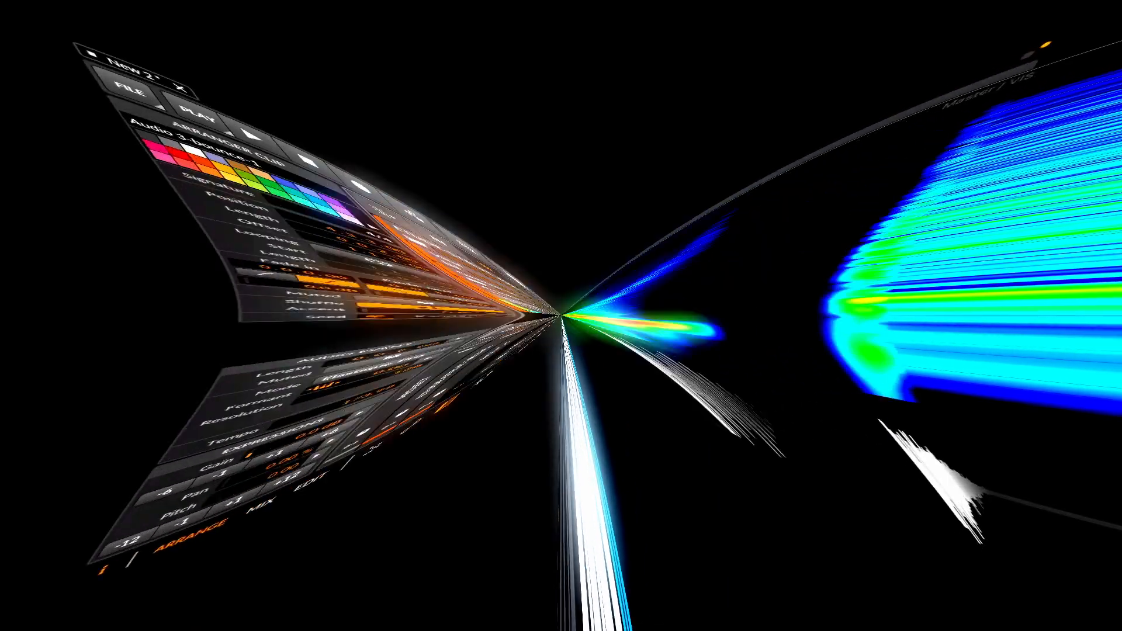